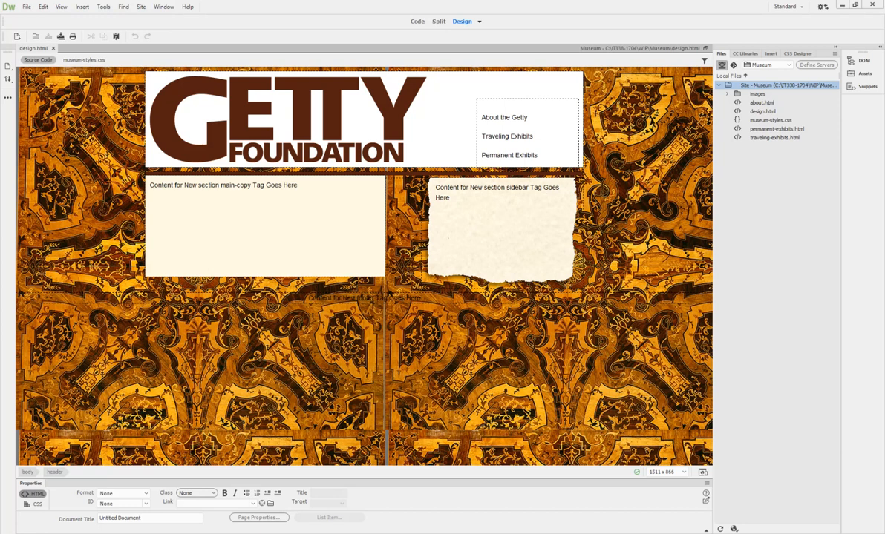
# Step: Open the document view-mode list for the Museum site's design.html page
pyautogui.click(479, 22)
# Step: Switch to Live view, select the main-copy placeholder text, then show the page in Code view
pyautogui.click(494, 34)
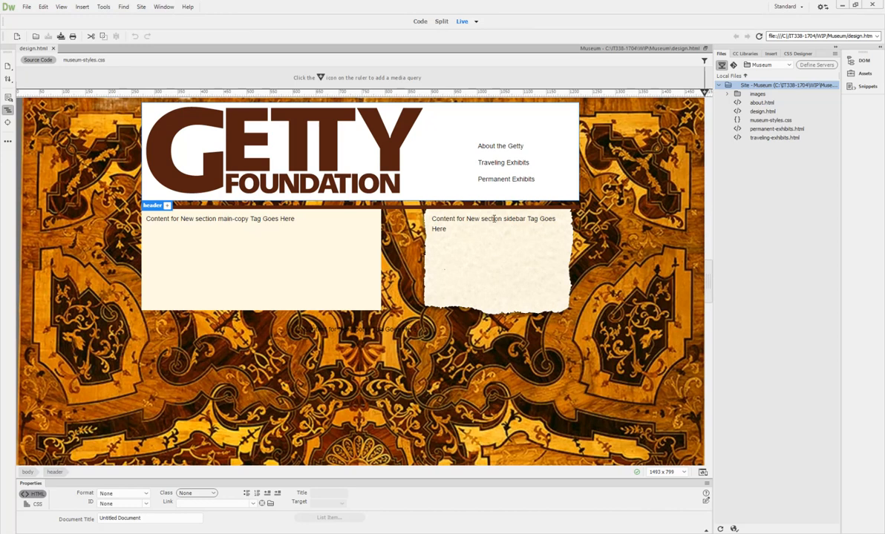
pyautogui.click(227, 221)
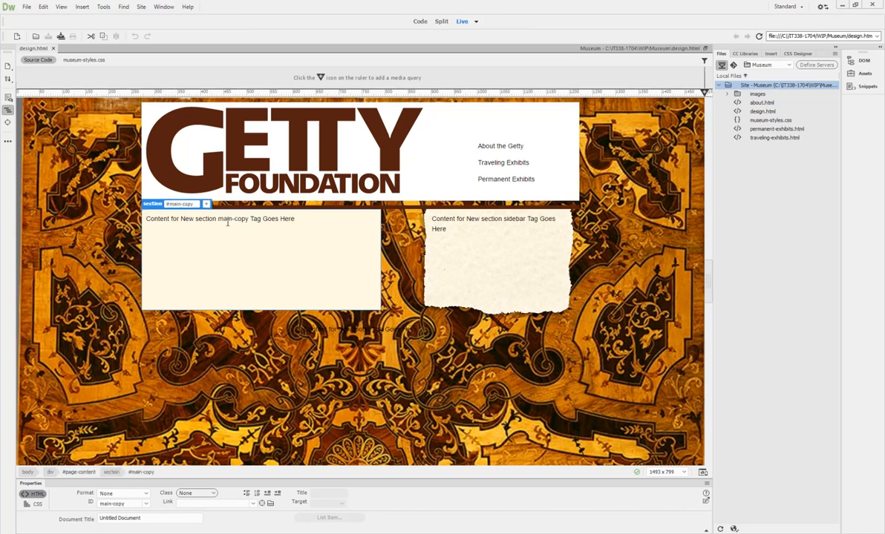
pyautogui.doubleClick(227, 221)
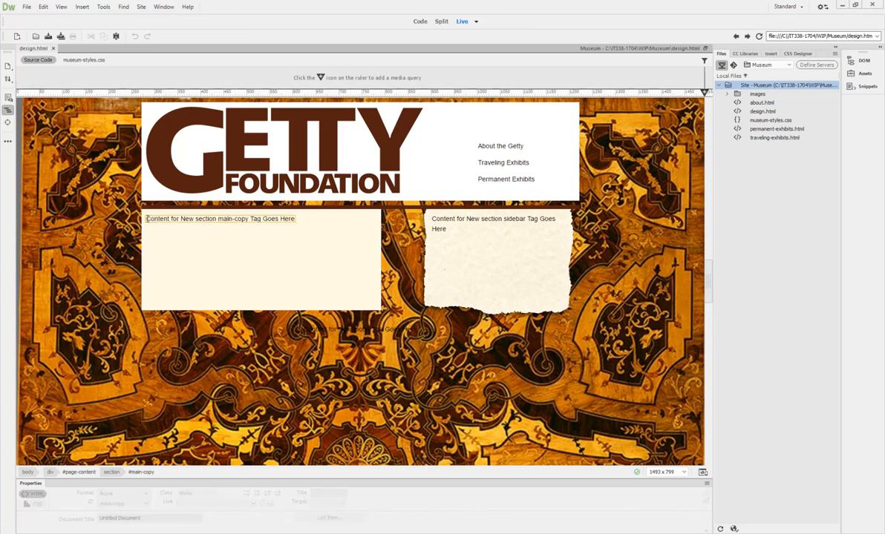
pyautogui.moveTo(148, 219); pyautogui.dragTo(294, 216)
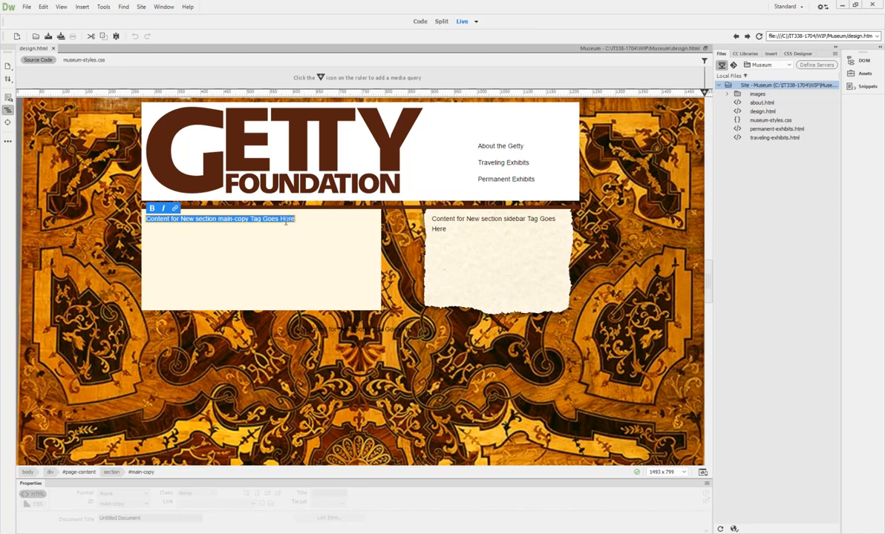
pyautogui.click(420, 21)
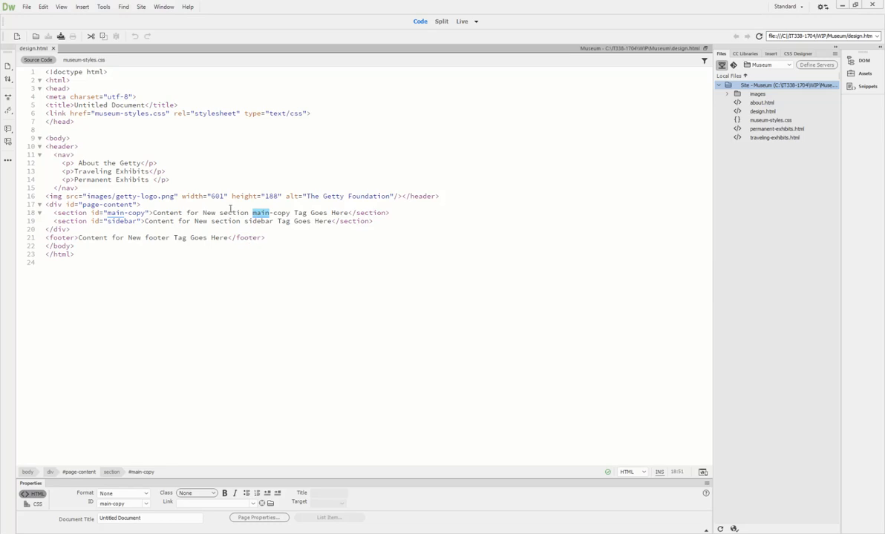
# Step: Delete the main-copy placeholder text in Live view, check the emptied section in Code, then return to Live
pyautogui.moveTo(154, 213); pyautogui.dragTo(349, 213)
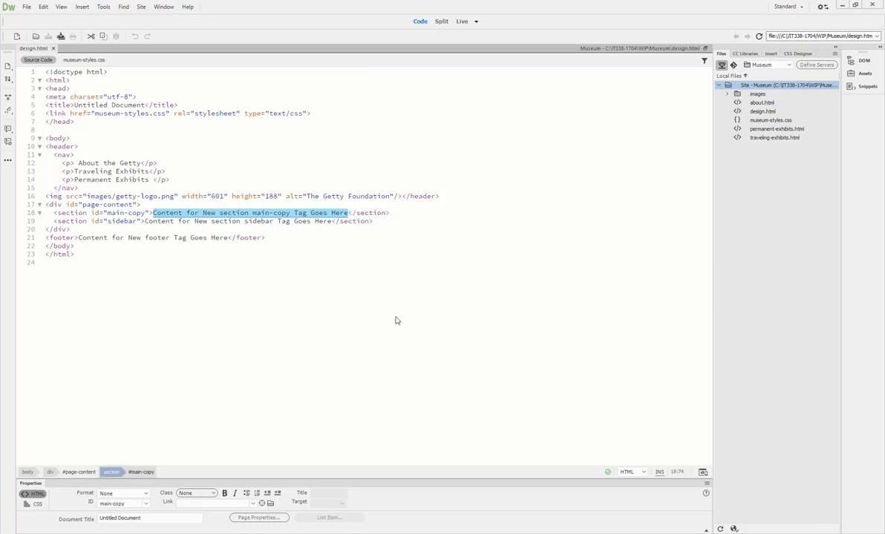
pyautogui.click(462, 22)
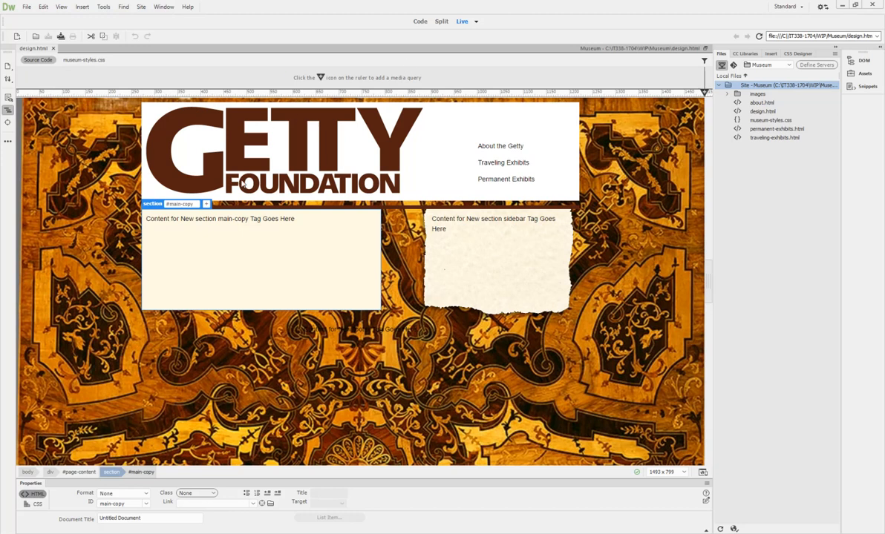
pyautogui.doubleClick(222, 219)
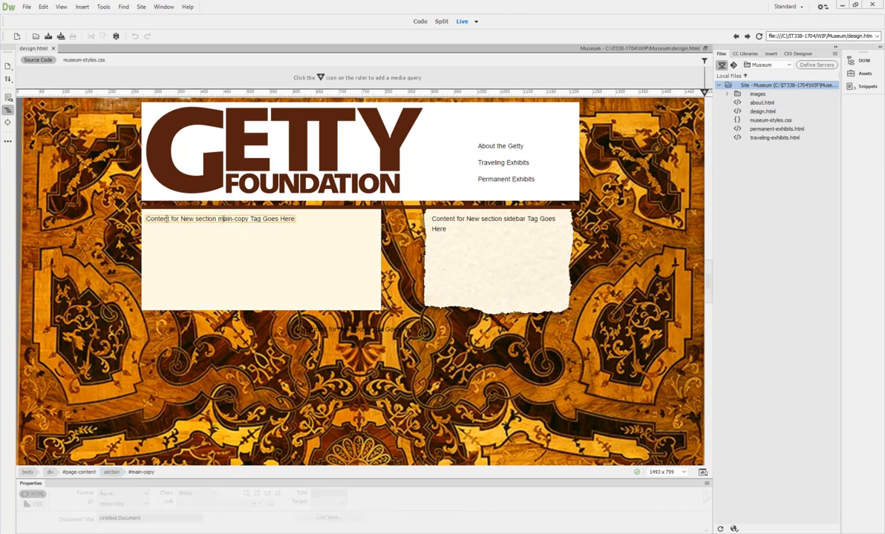
pyautogui.moveTo(148, 220); pyautogui.dragTo(294, 220)
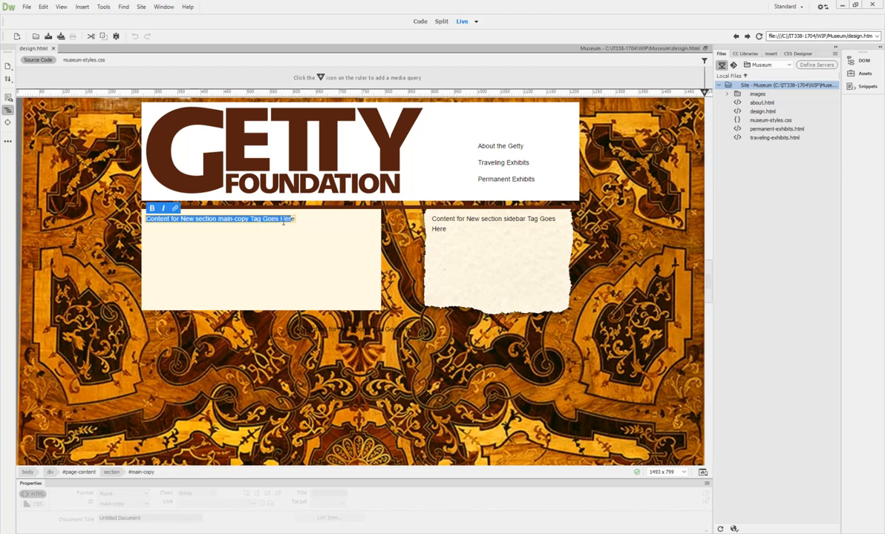
pyautogui.press('BackSpace')
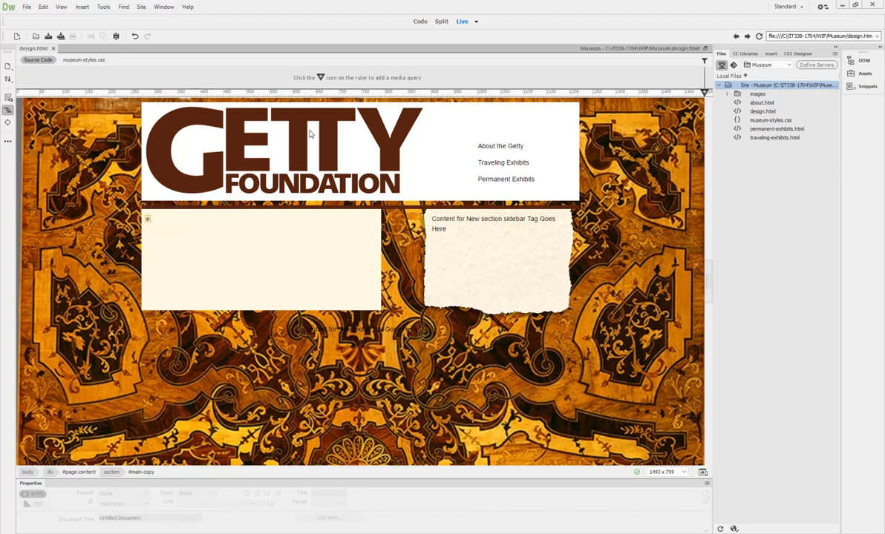
pyautogui.press('Delete')
pyautogui.click(420, 21)
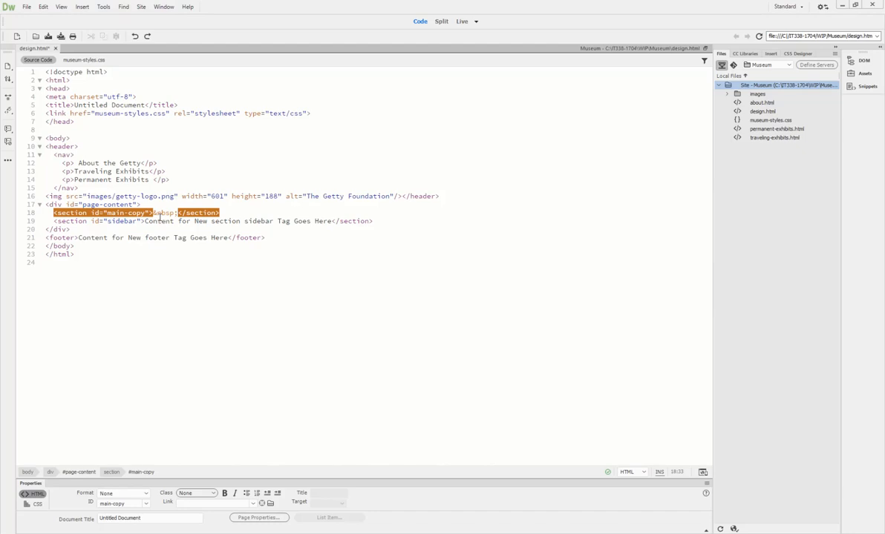
pyautogui.click(460, 22)
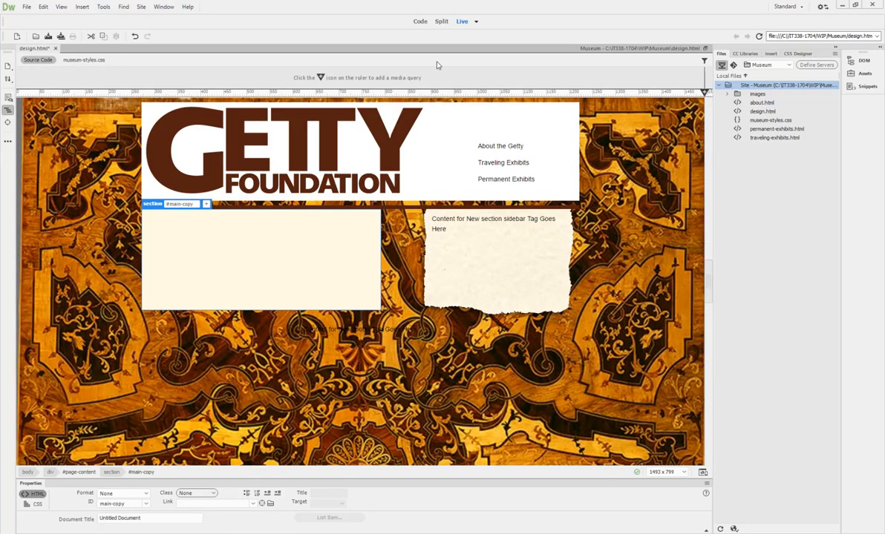
# Step: Select section#sidebar, delete its placeholder text on line 19 in Code view, and return to Live
pyautogui.click(469, 218)
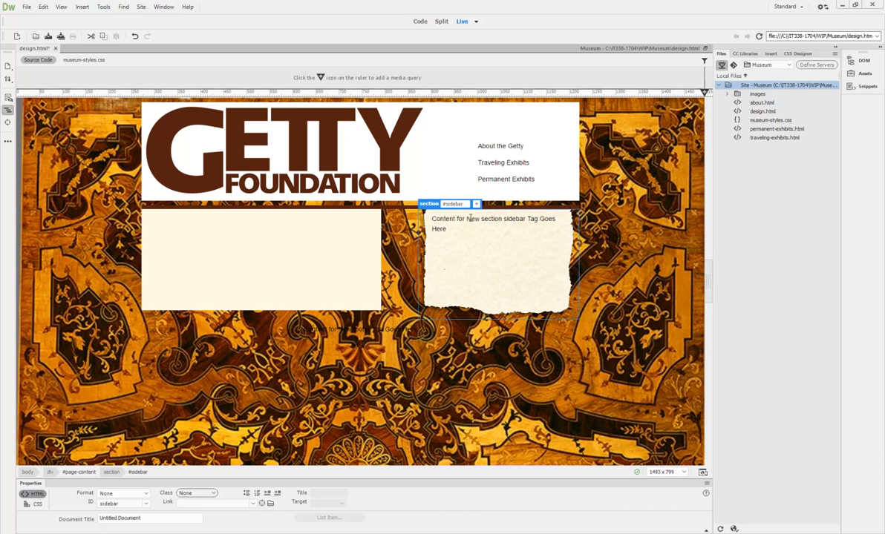
pyautogui.click(135, 473)
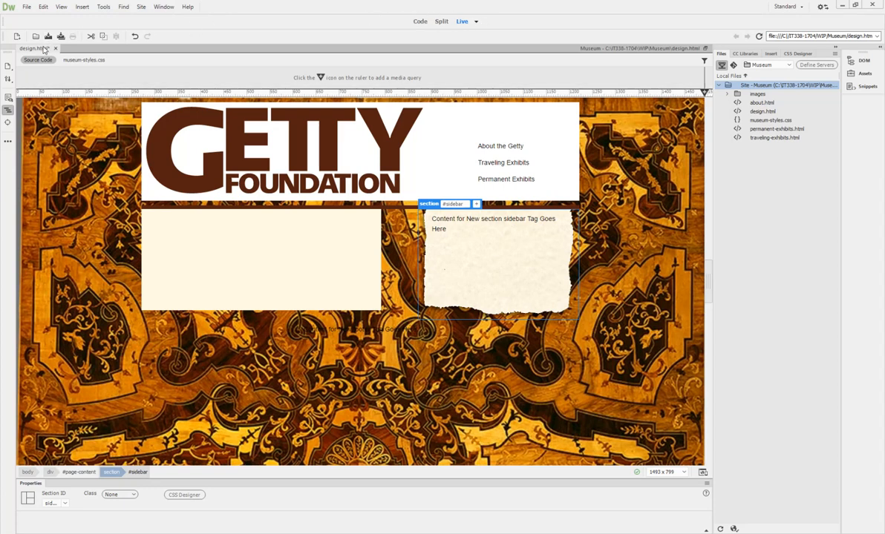
pyautogui.click(419, 22)
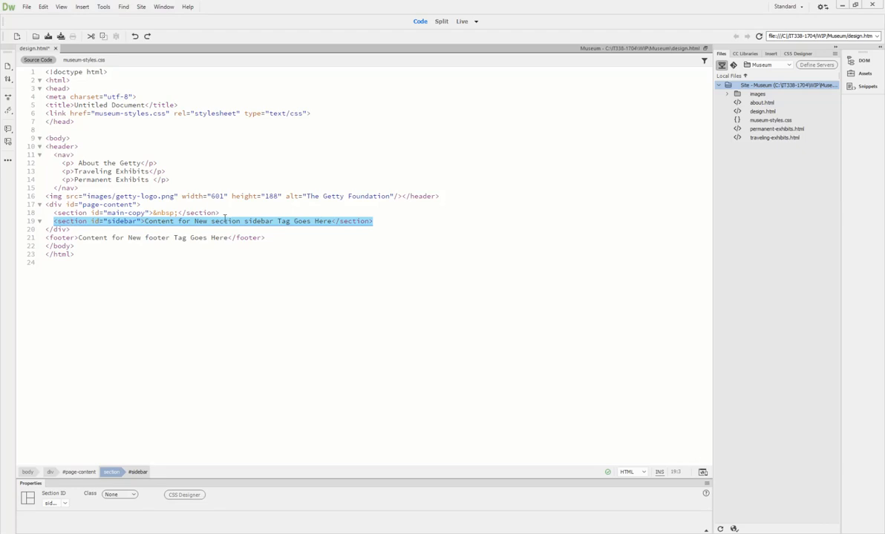
pyautogui.click(178, 221)
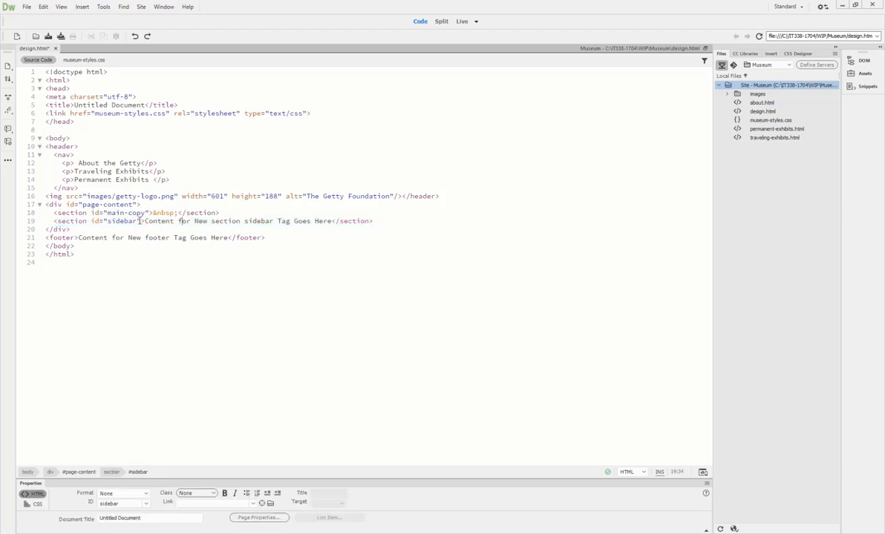
pyautogui.moveTo(145, 221); pyautogui.dragTo(338, 229)
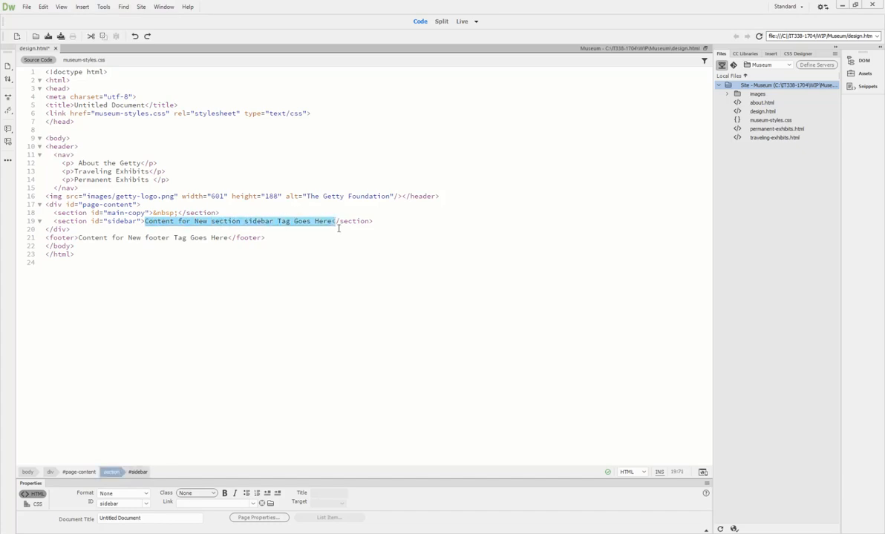
pyautogui.hotkey('shift', 'Left')
pyautogui.press('Delete')
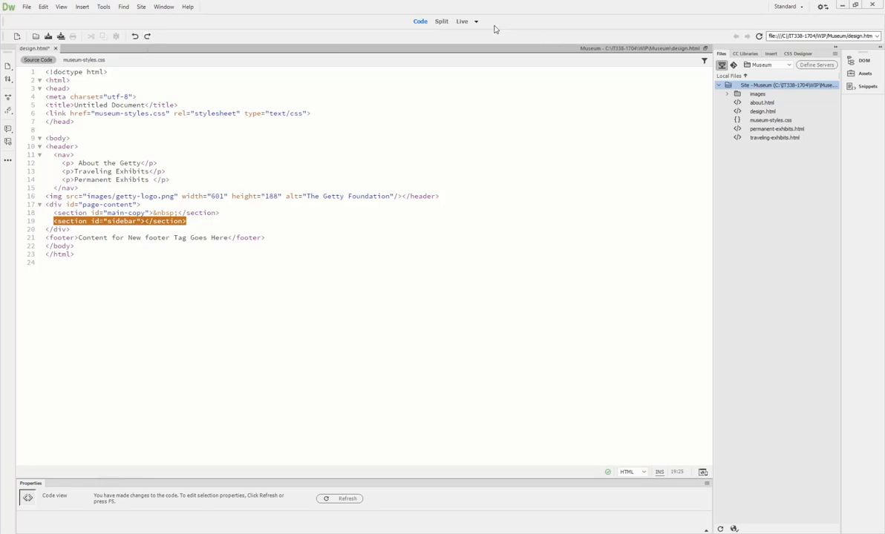
pyautogui.click(461, 21)
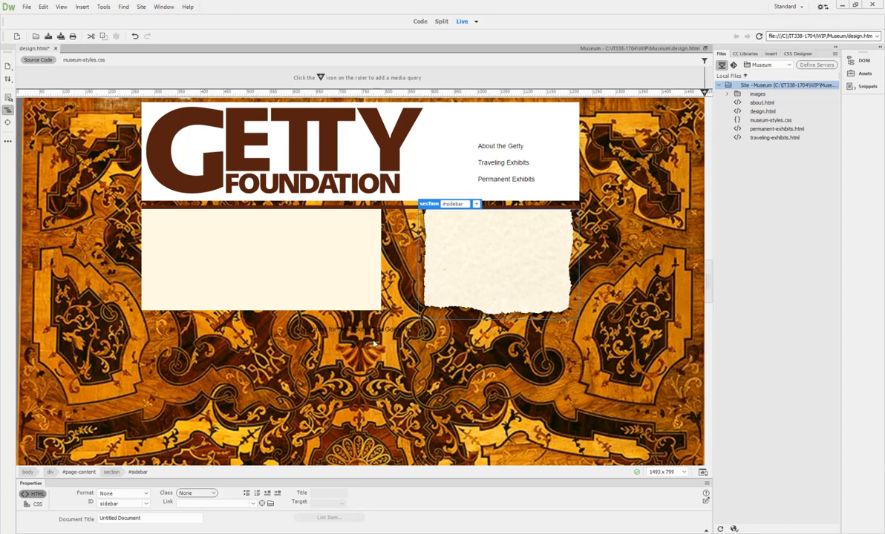
# Step: Replace the footer placeholder text with 'Site design by Against the Clock, Inc.' in the source
pyautogui.click(349, 330)
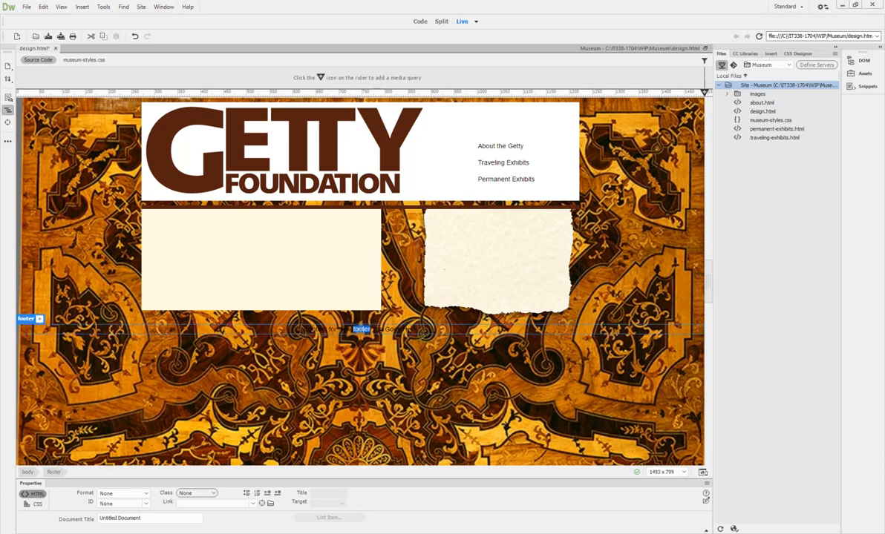
pyautogui.click(415, 20)
pyautogui.moveTo(77, 239); pyautogui.dragTo(230, 237)
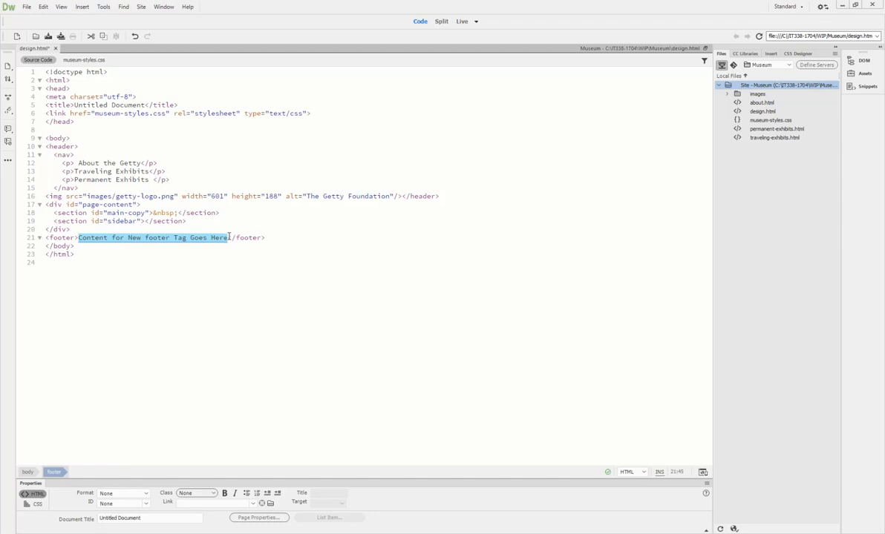
pyautogui.write('Site d')
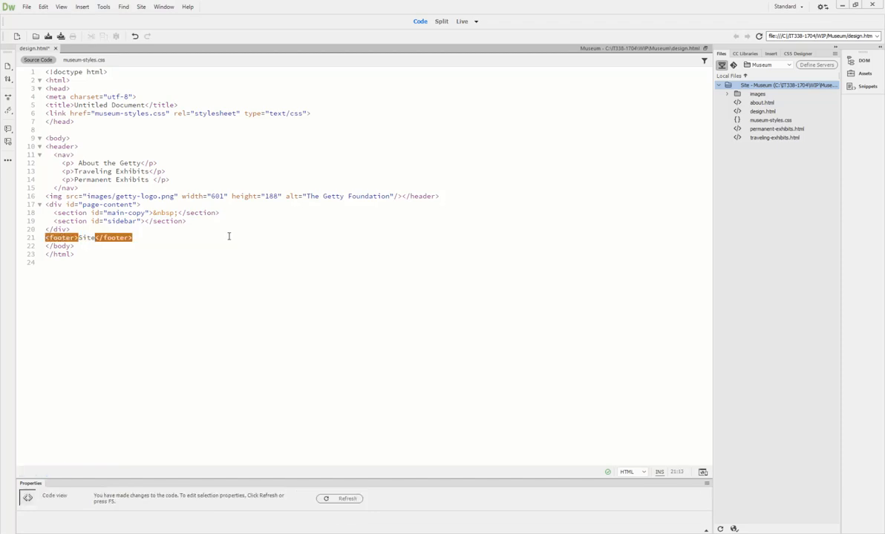
pyautogui.write('esign by ')
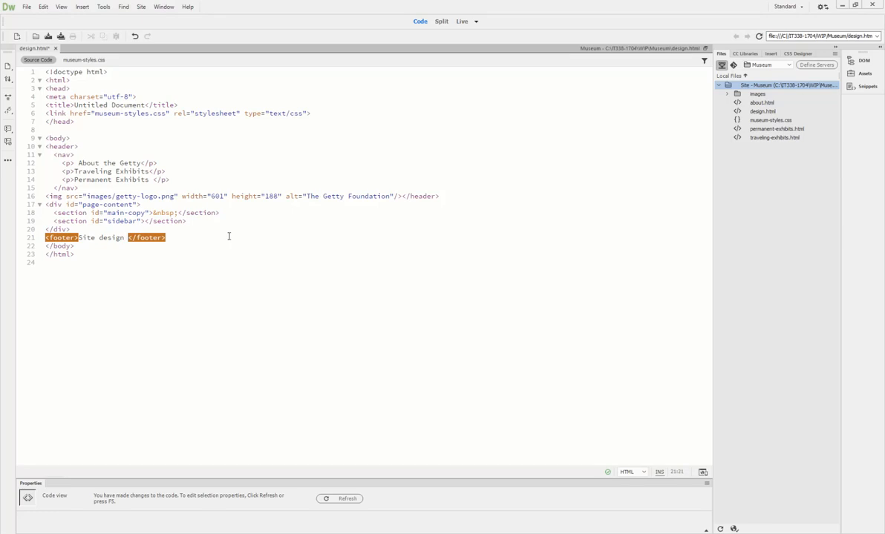
pyautogui.write('Against ')
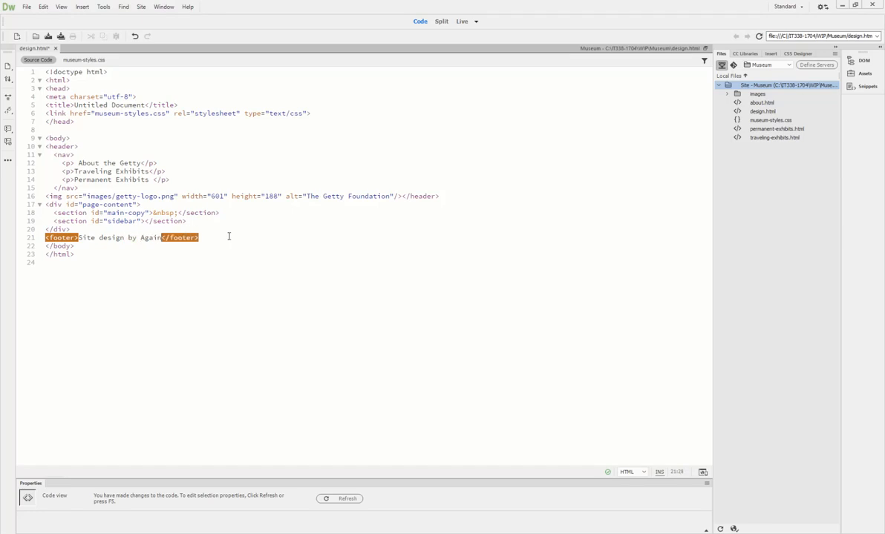
pyautogui.write('the C')
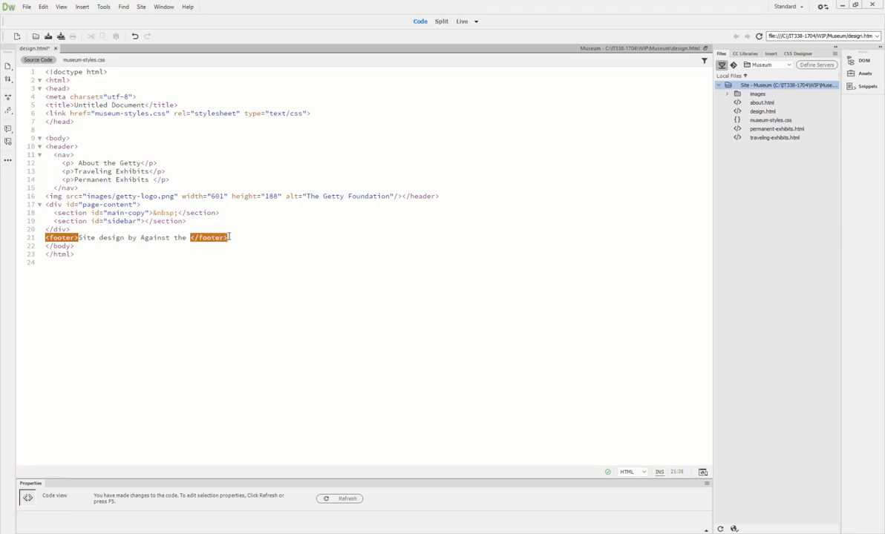
pyautogui.write('lock, In')
pyautogui.press('BackSpace')
pyautogui.write('nc.')
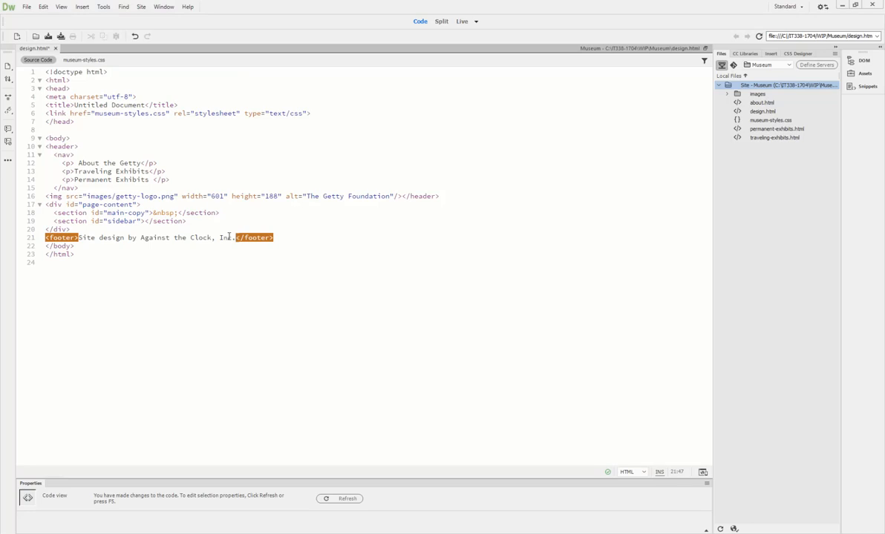
pyautogui.click(462, 22)
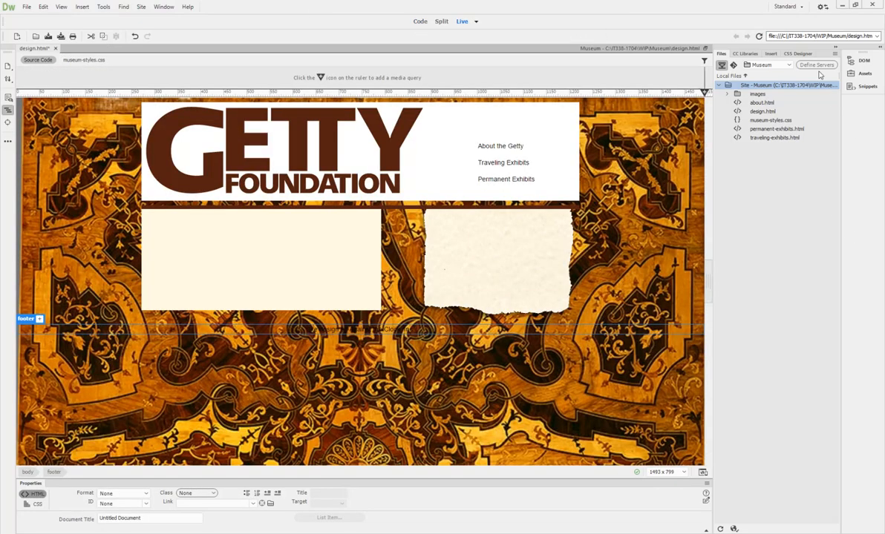
# Step: In CSS Designer's Current mode, set the footer rule's text color to white #FFFFFF
pyautogui.click(806, 54)
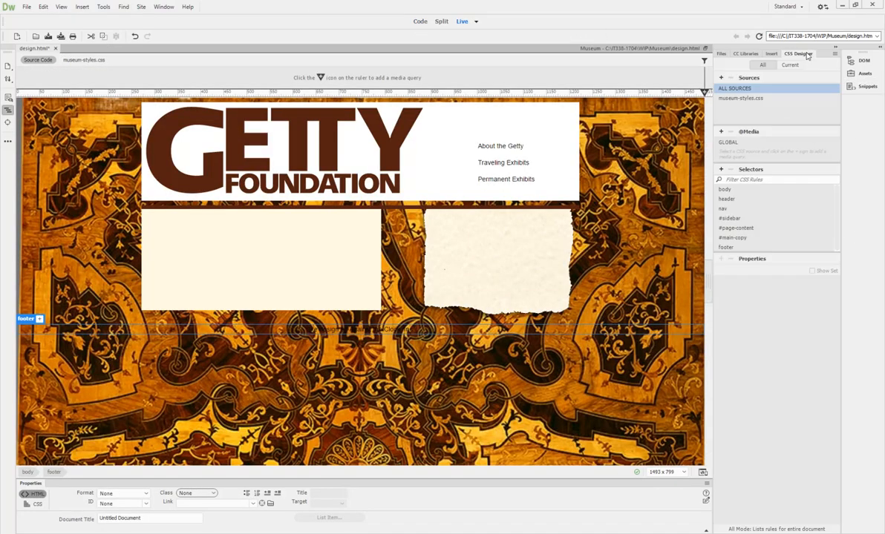
pyautogui.click(790, 65)
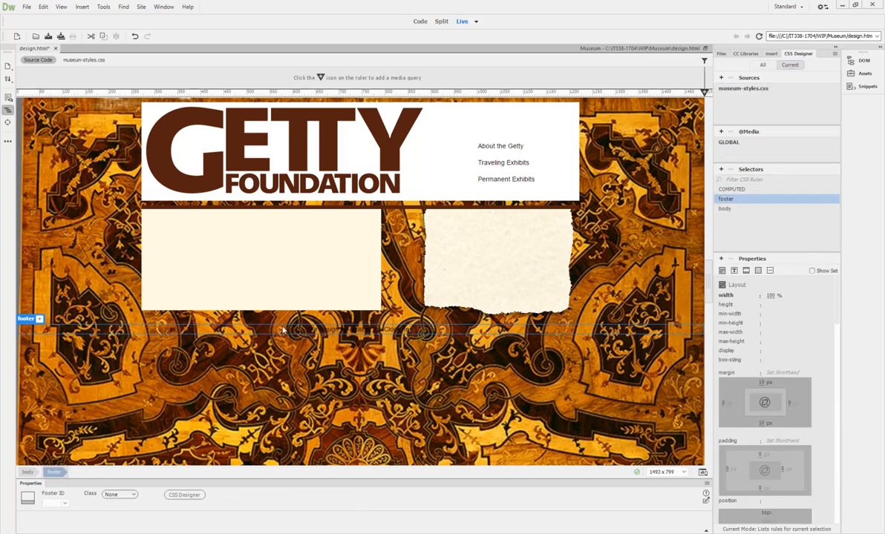
pyautogui.click(56, 473)
pyautogui.click(734, 271)
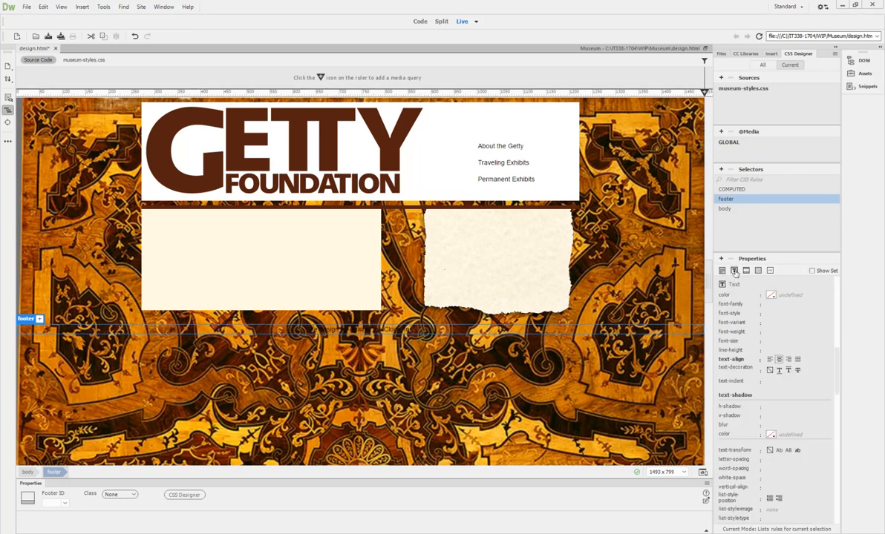
pyautogui.click(772, 296)
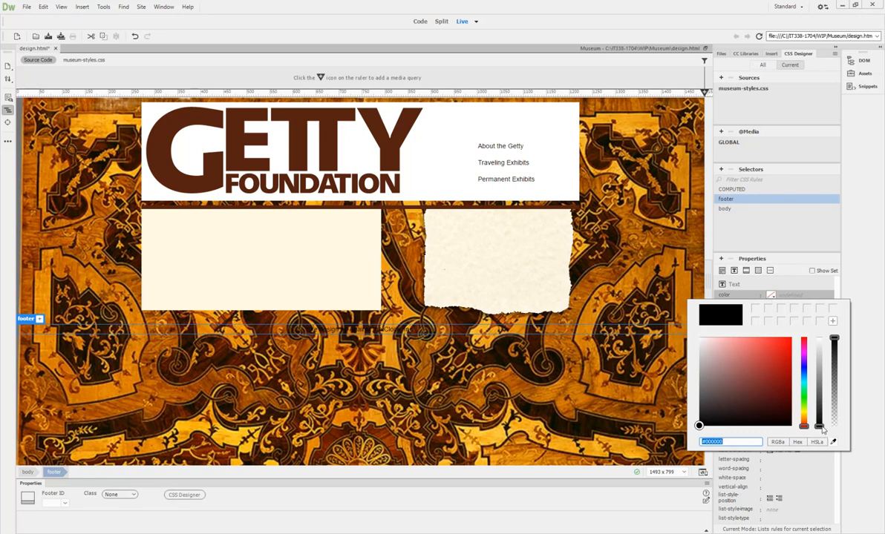
pyautogui.moveTo(821, 429); pyautogui.dragTo(823, 344)
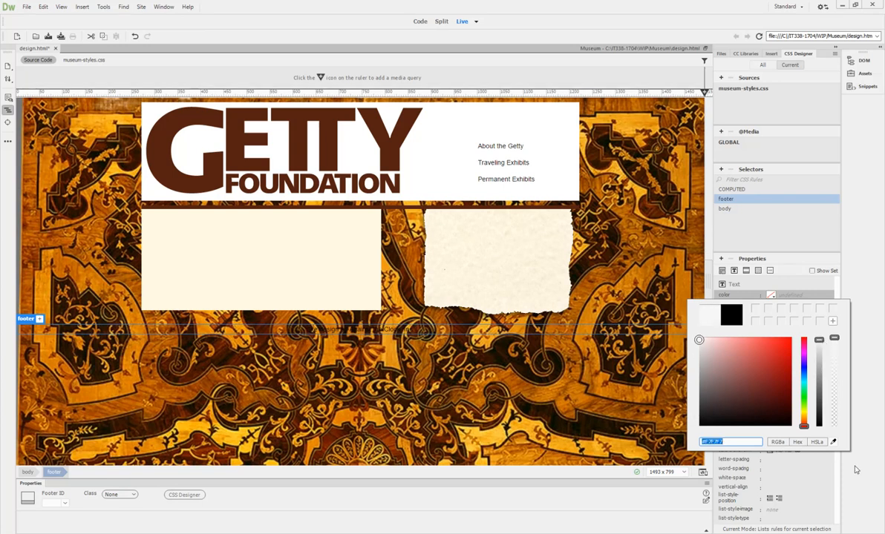
pyautogui.click(818, 339)
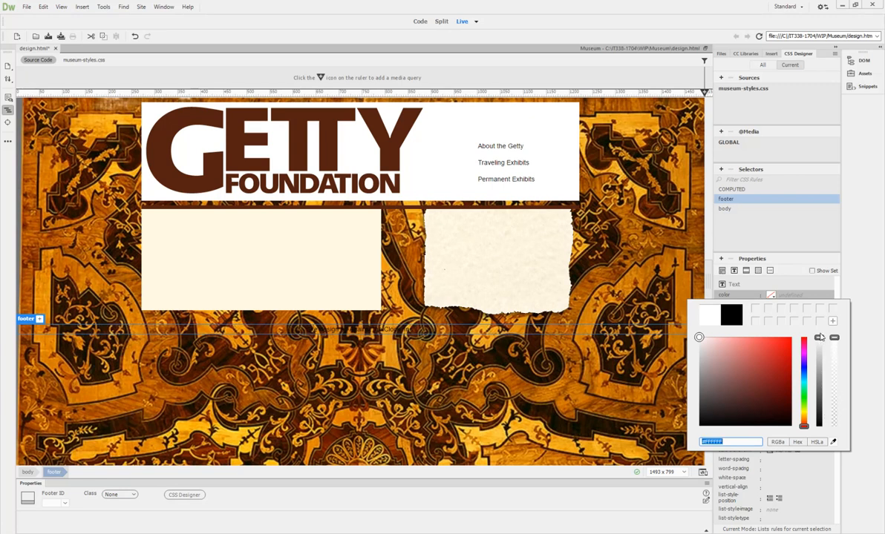
pyautogui.moveTo(819, 339)
pyautogui.mouseDown()
pyautogui.moveTo(819, 426)
pyautogui.moveTo(824, 340)
pyautogui.mouseUp()
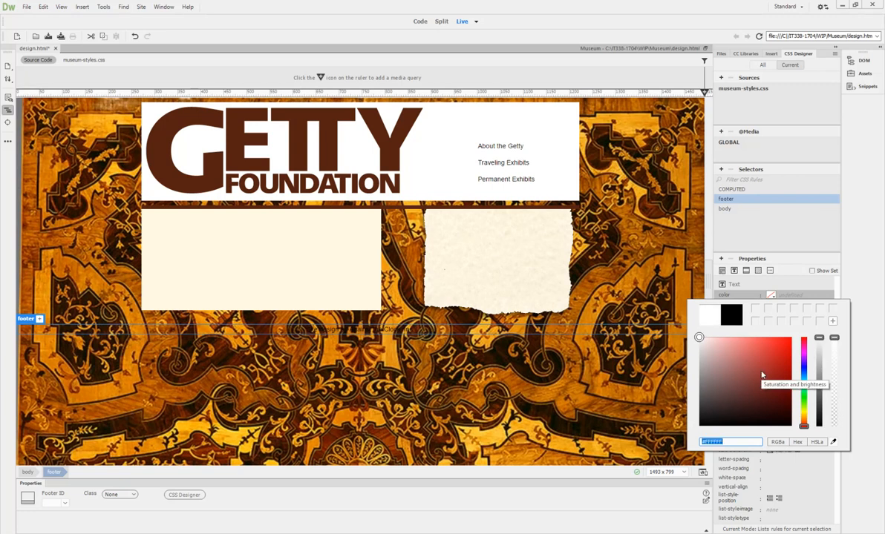
pyautogui.press('Return')
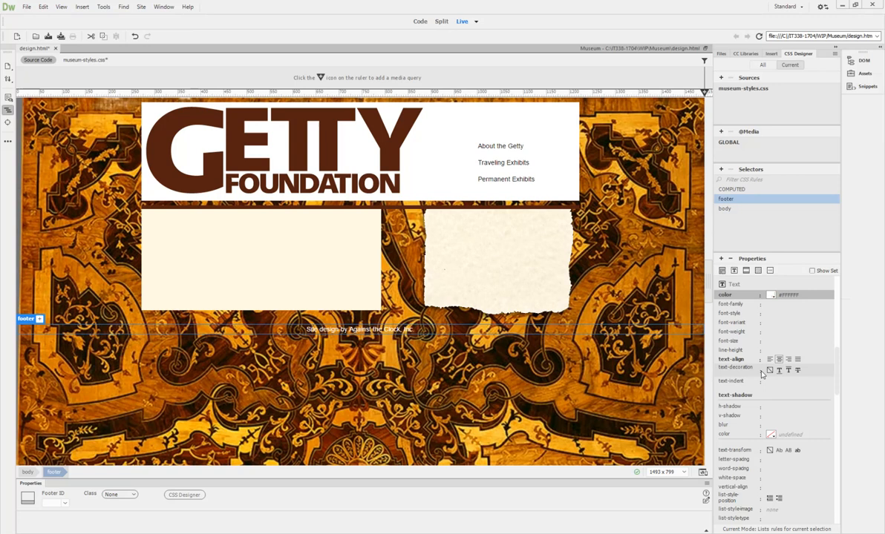
# Step: Switch design.html from Live view to Design view
pyautogui.click(28, 8)
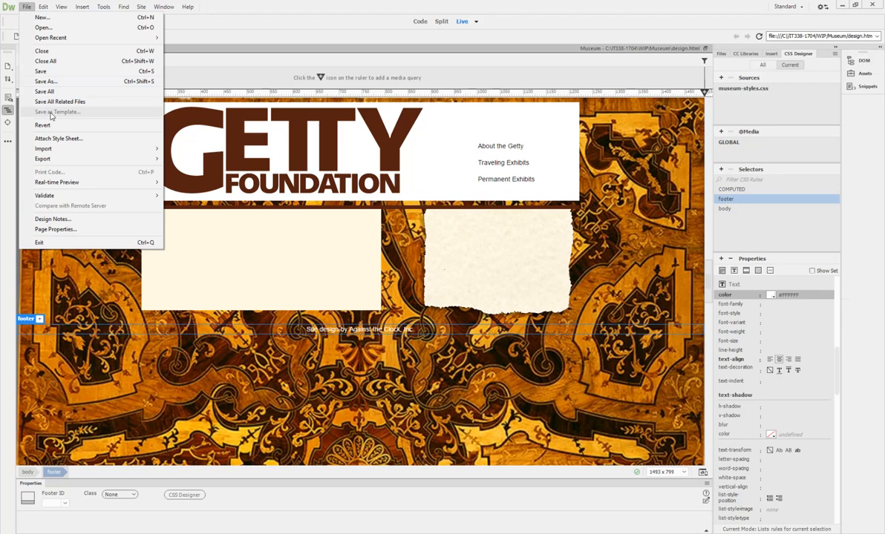
pyautogui.click(407, 31)
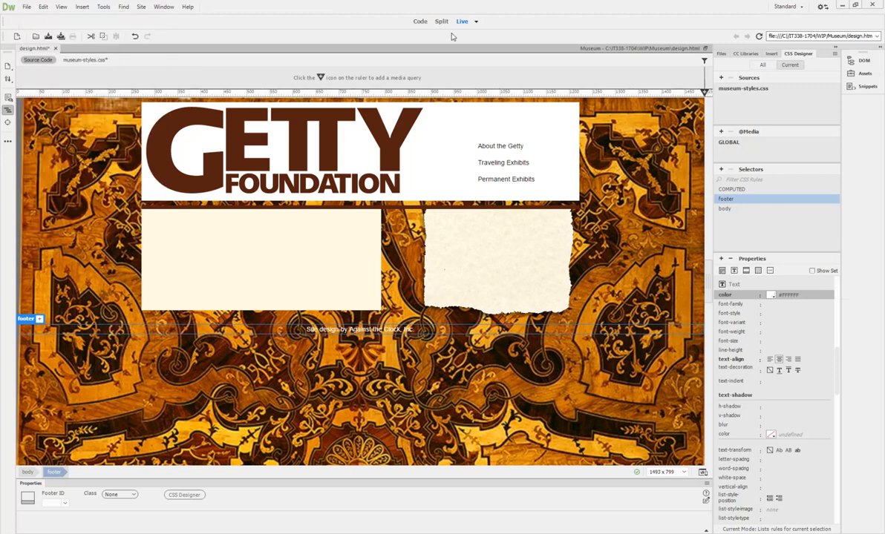
pyautogui.click(476, 21)
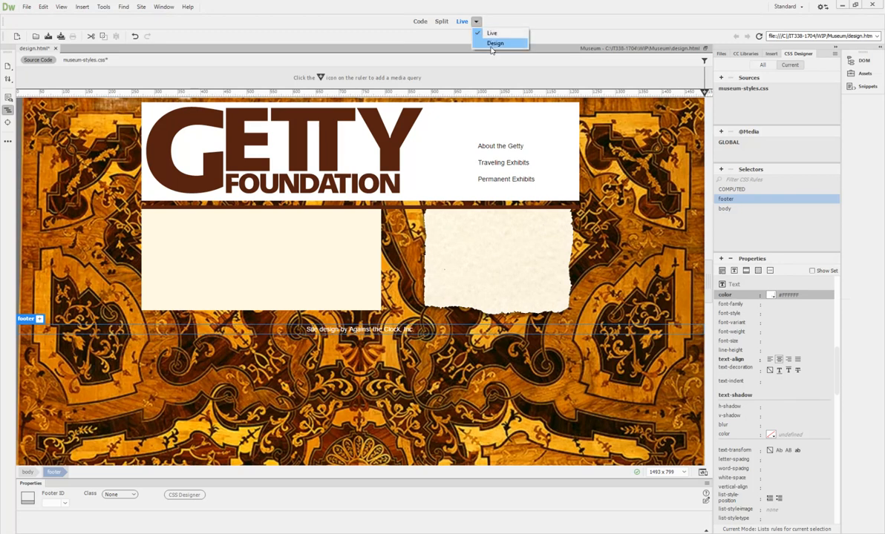
pyautogui.click(493, 44)
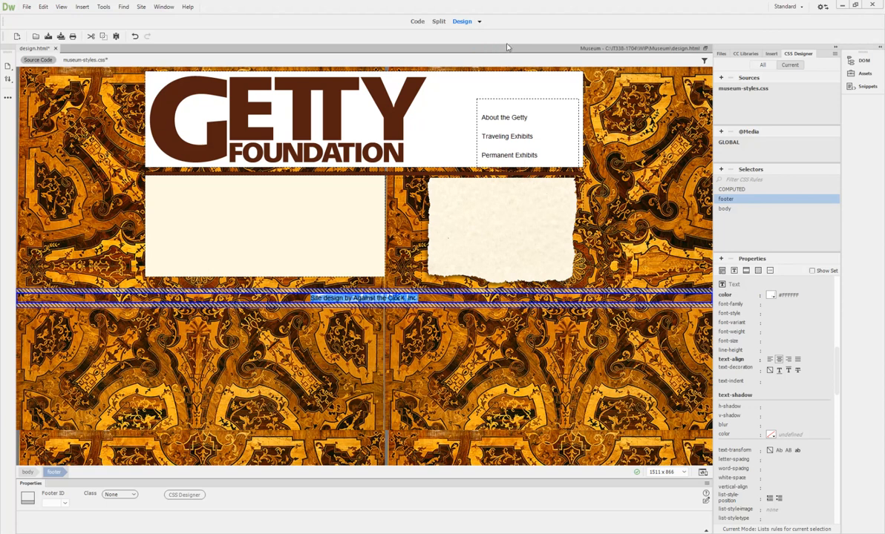
# Step: Choose File > Save as Template to open the Save As Template dialog
pyautogui.click(27, 7)
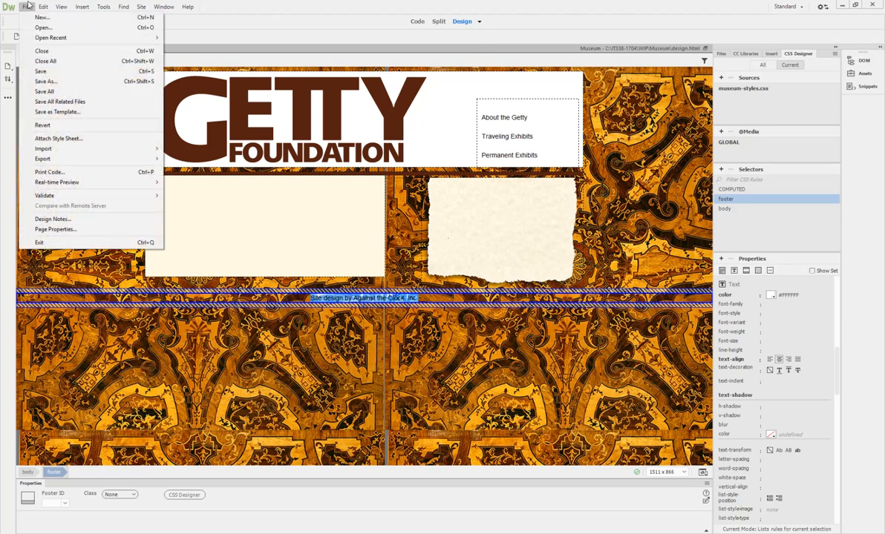
pyautogui.click(57, 111)
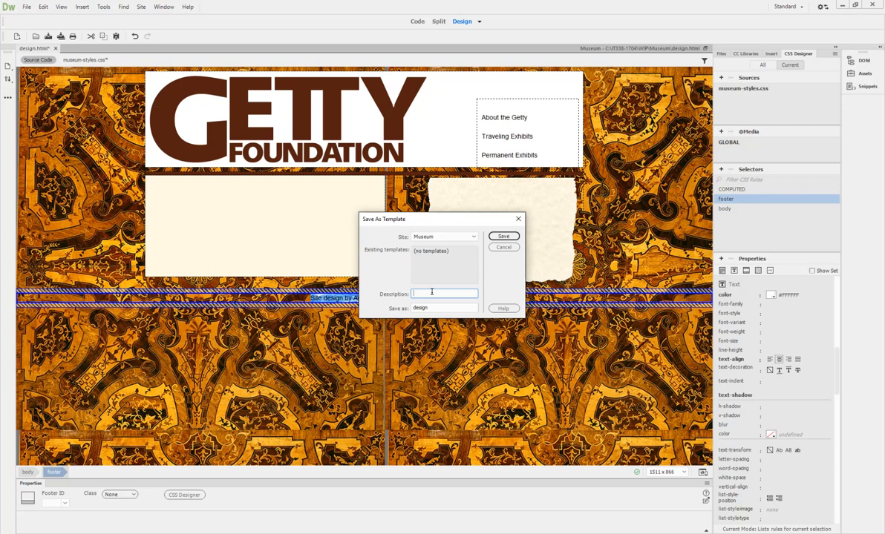
# Step: Save the template as 'Museum' with description 'Museum Site Template' and agree to update links
pyautogui.write('Museum Site Template')
pyautogui.doubleClick(421, 308)
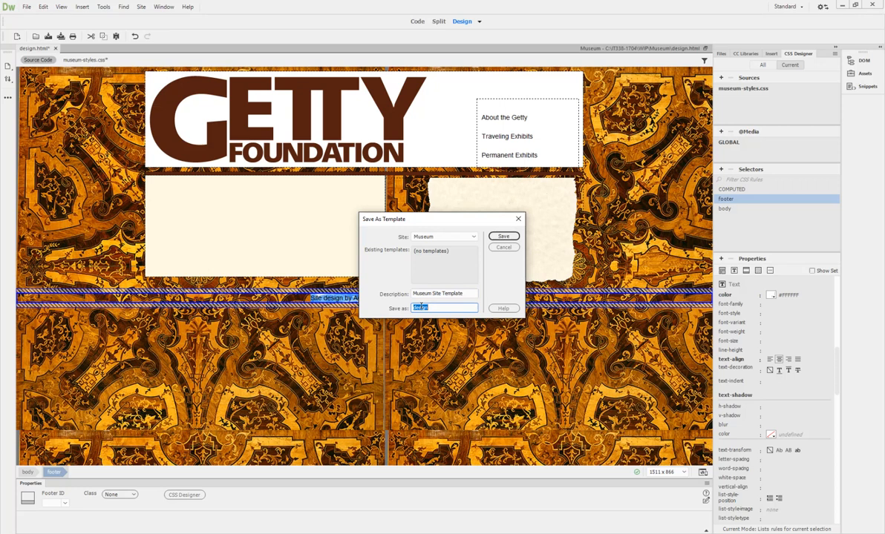
pyautogui.write('Museum')
pyautogui.click(503, 237)
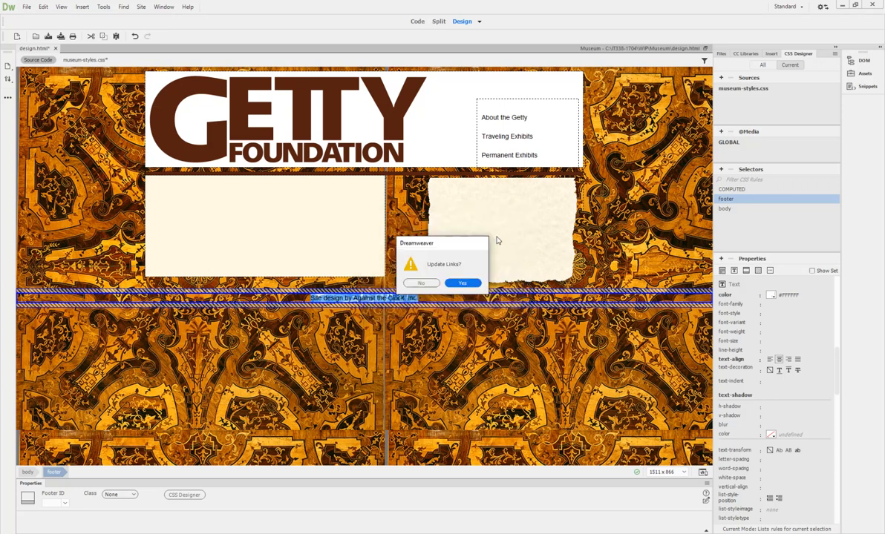
pyautogui.click(463, 284)
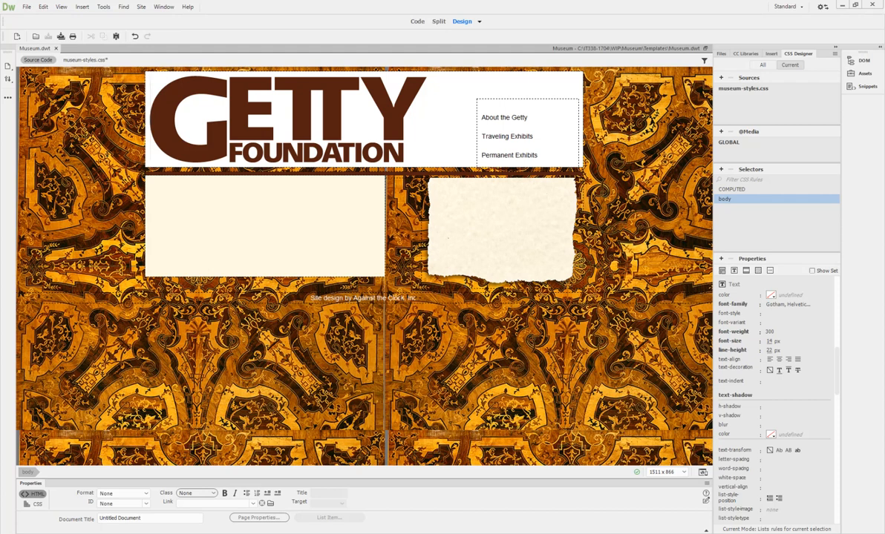
# Step: Toggle Museum.dwt between Code and Design views, ending in Code view to inspect its source
pyautogui.click(416, 22)
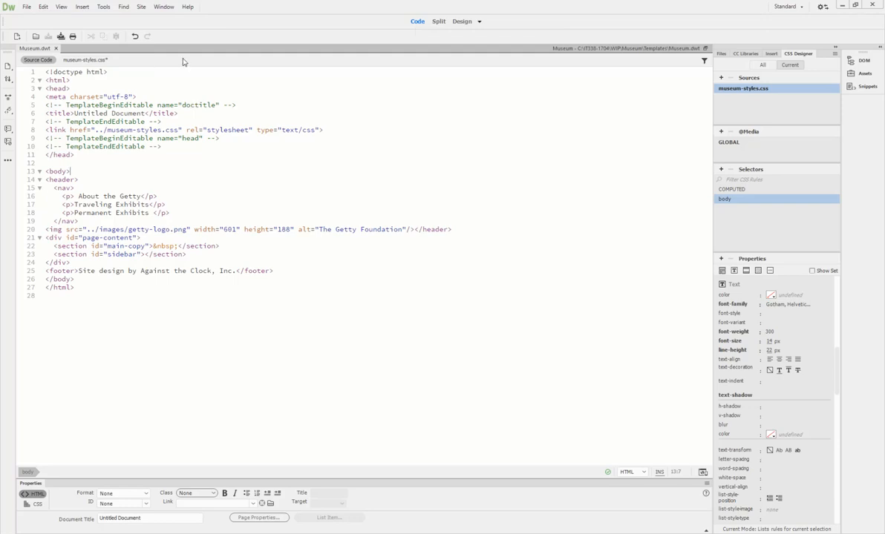
pyautogui.click(462, 21)
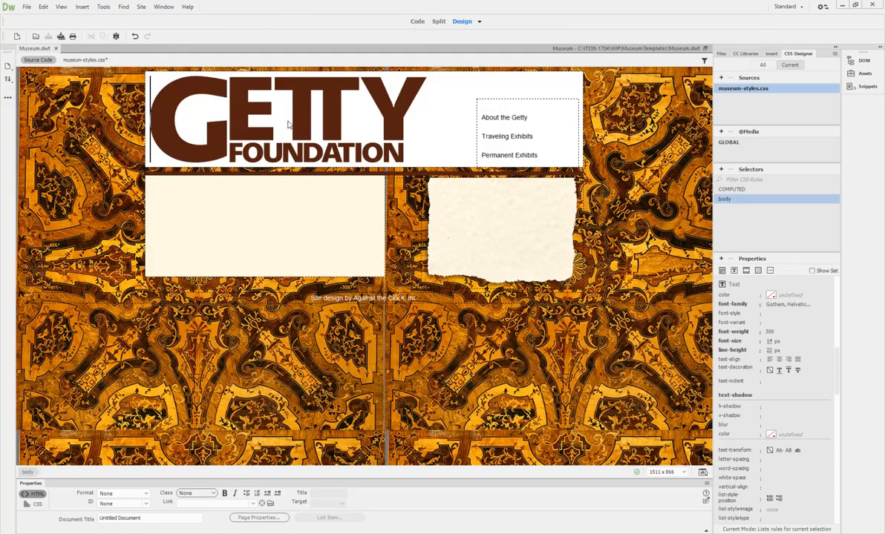
pyautogui.click(417, 21)
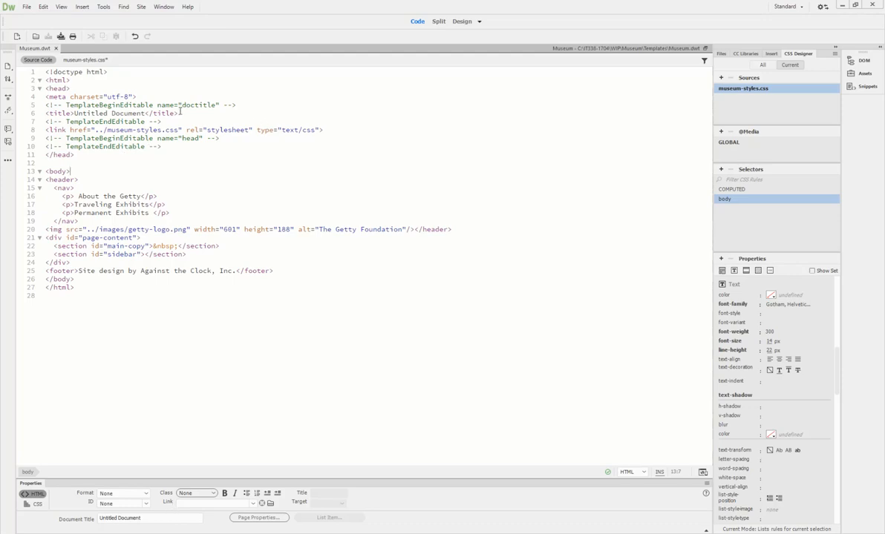
# Step: Retitle Museum.dwt from 'Untitled Document' to 'The Getty Foundation' and view it in Design view
pyautogui.moveTo(141, 518); pyautogui.dragTo(93, 520)
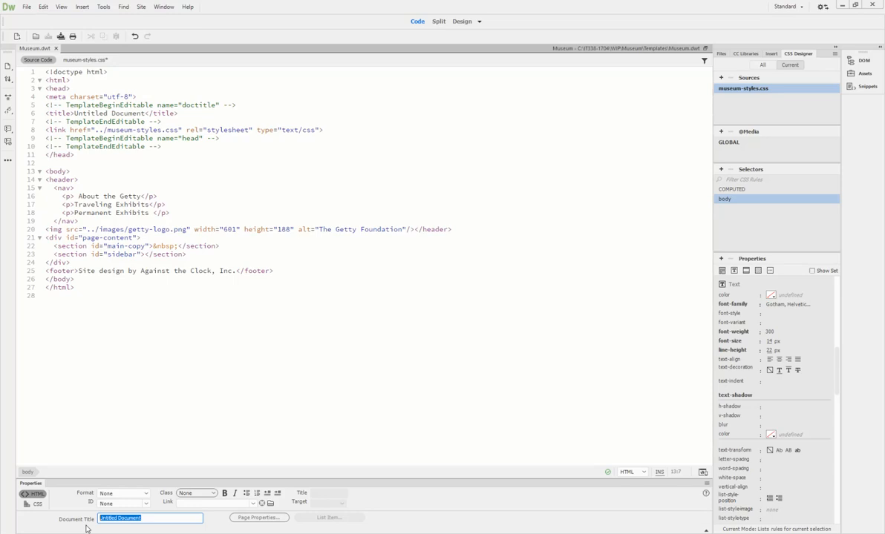
pyautogui.write('The Getty Foundation')
pyautogui.press('Return')
pyautogui.click(223, 350)
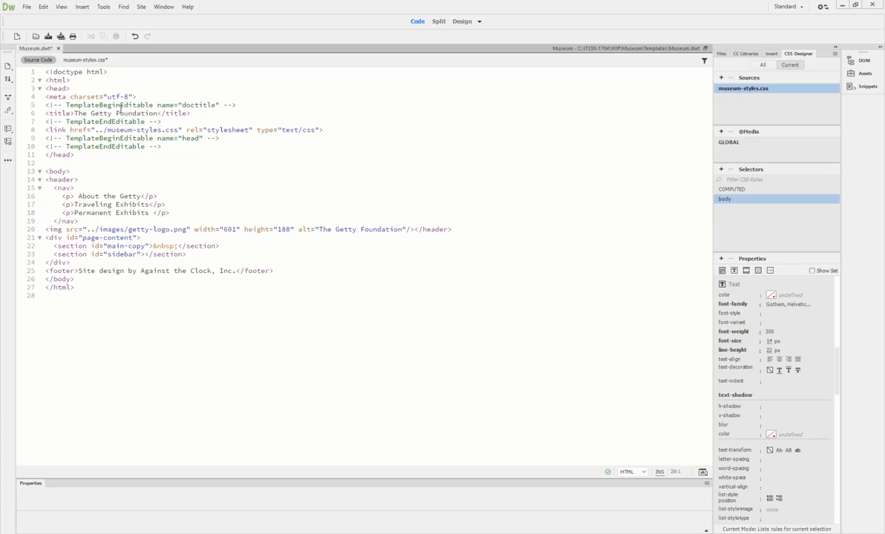
pyautogui.click(460, 22)
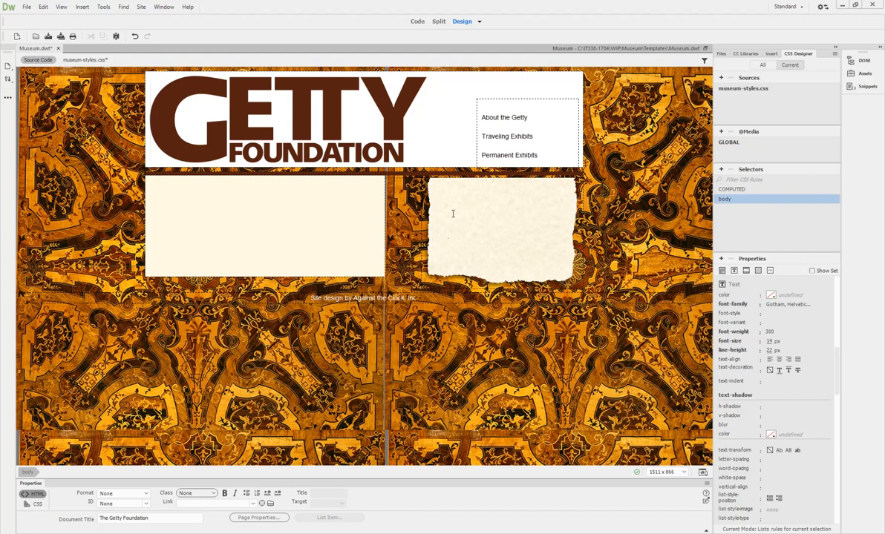
# Step: In Code view, select the whole main-copy section element, then view the template rendered in Design
pyautogui.click(417, 21)
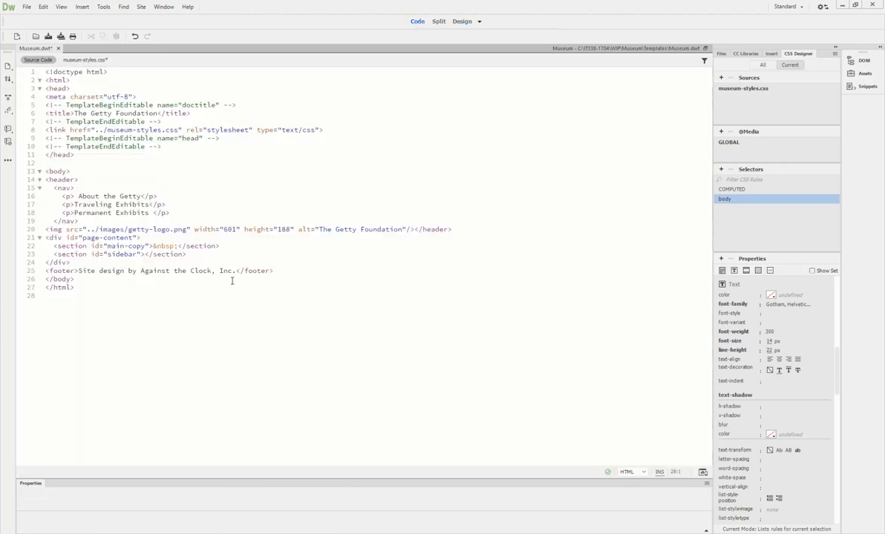
pyautogui.click(137, 247)
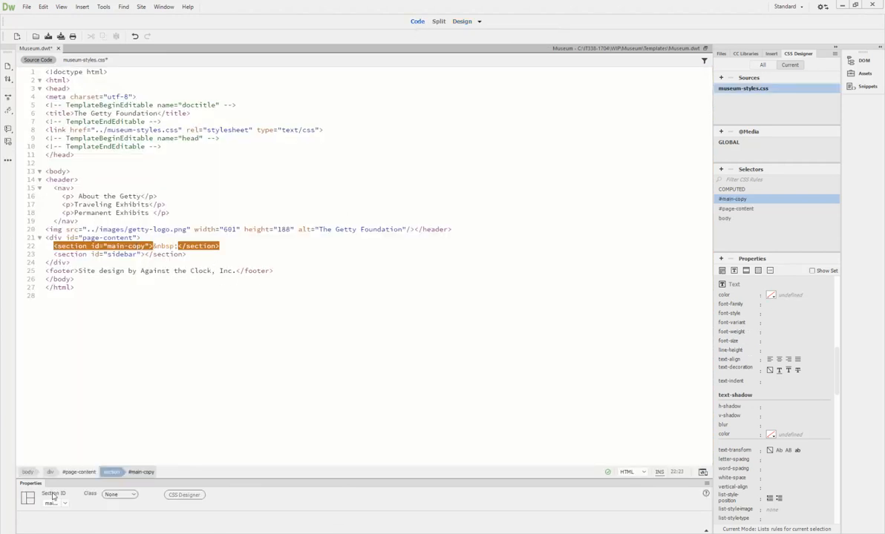
pyautogui.click(140, 472)
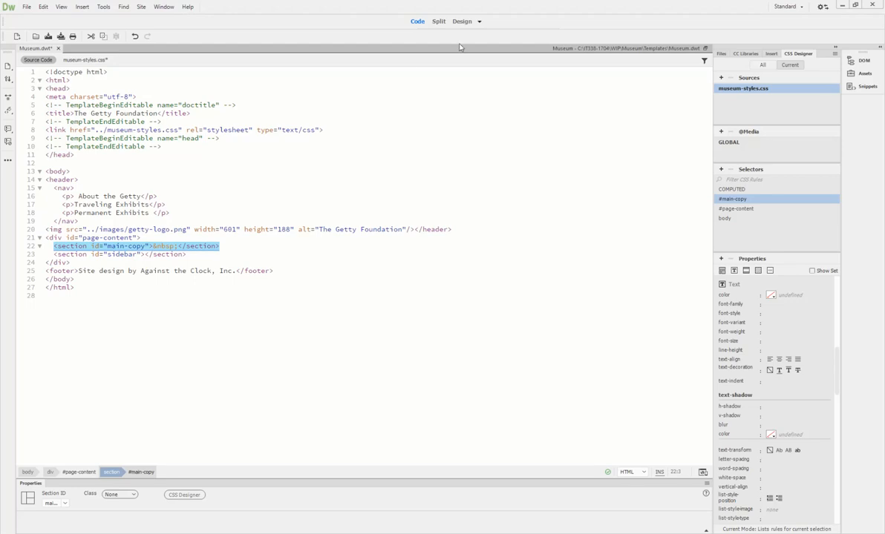
pyautogui.click(462, 21)
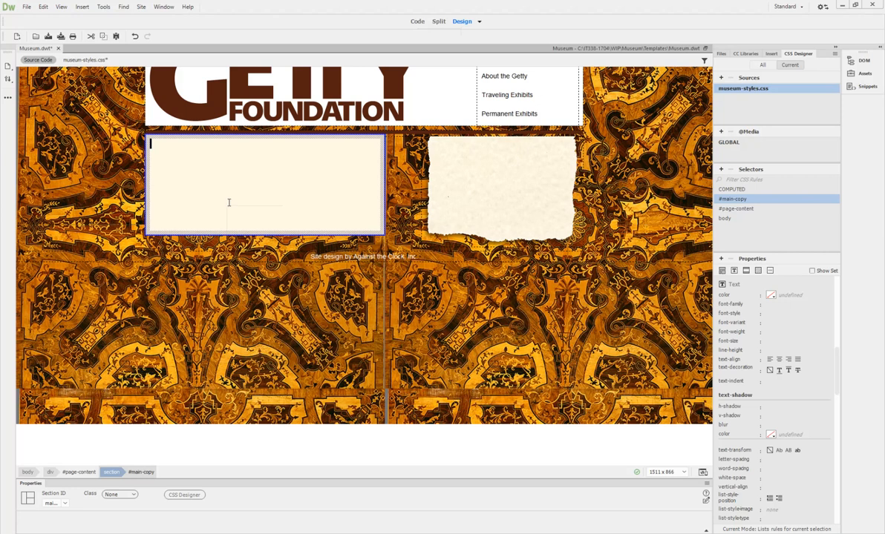
pyautogui.click(250, 168)
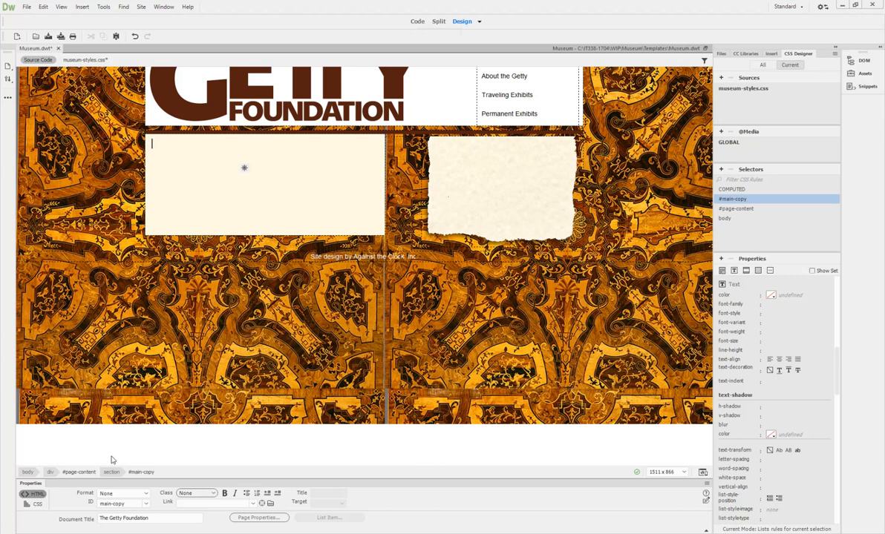
pyautogui.click(141, 474)
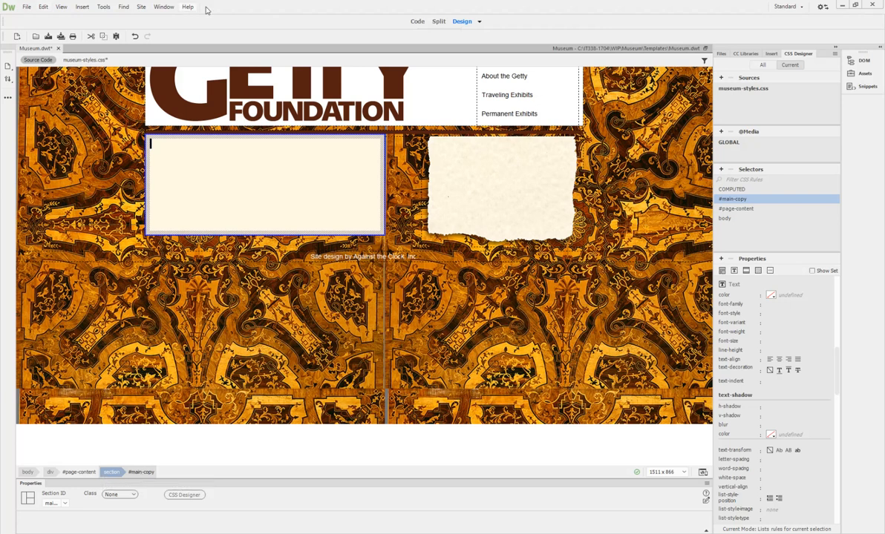
pyautogui.click(417, 22)
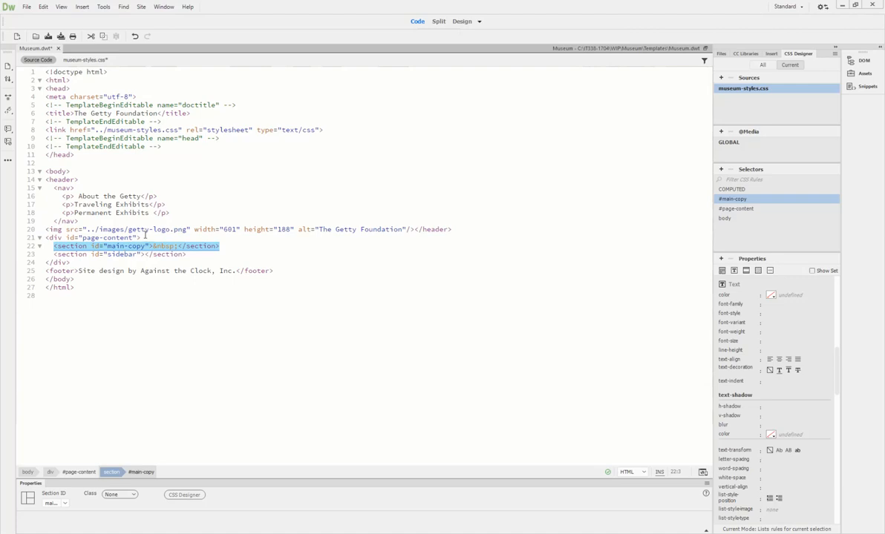
pyautogui.click(462, 21)
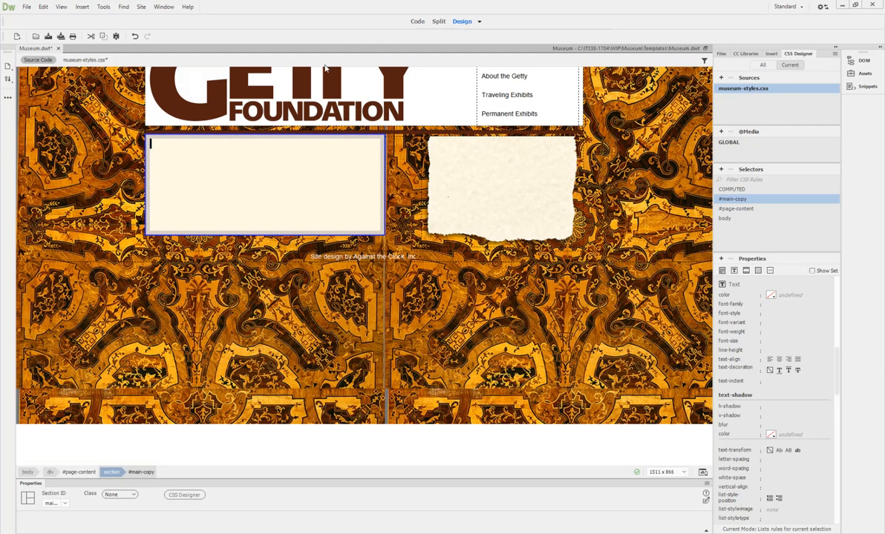
# Step: Wrap the selected main-copy section in a template editable region named 'Page Content'
pyautogui.click(80, 7)
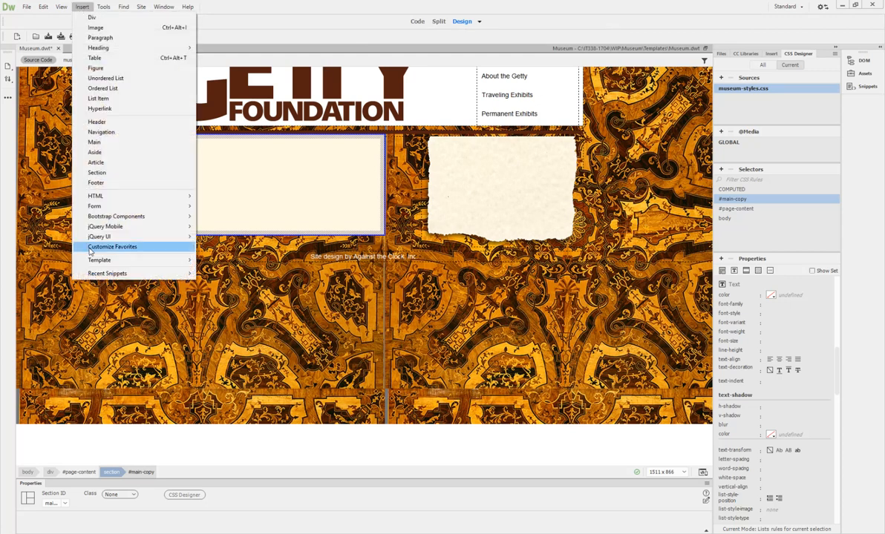
pyautogui.moveTo(99, 264)
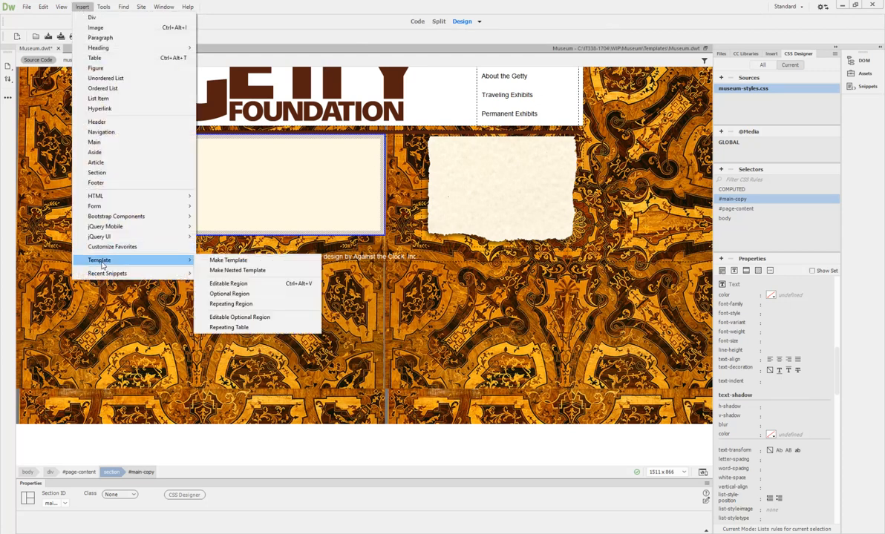
pyautogui.click(224, 284)
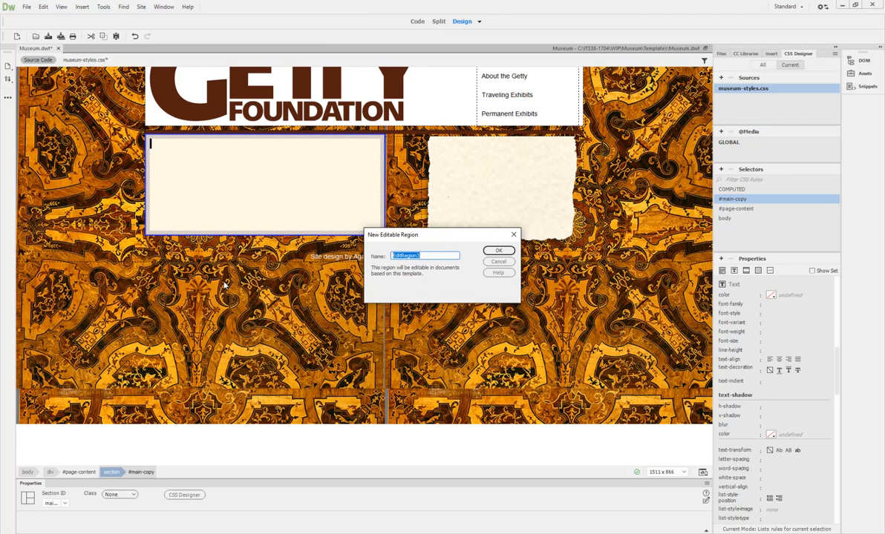
pyautogui.write('Page Content')
pyautogui.press('Return')
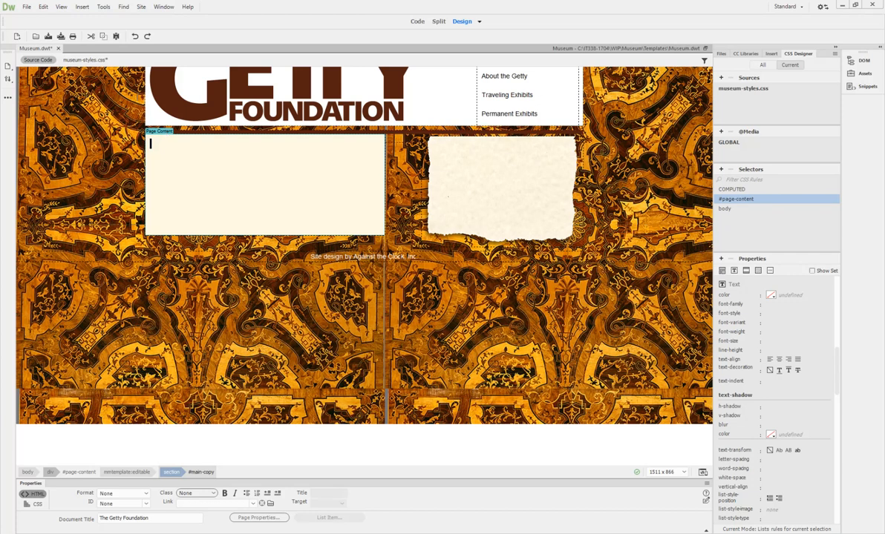
# Step: In code, move the TemplateEndEditable comment from line 23 to after the sidebar </section>
pyautogui.click(419, 22)
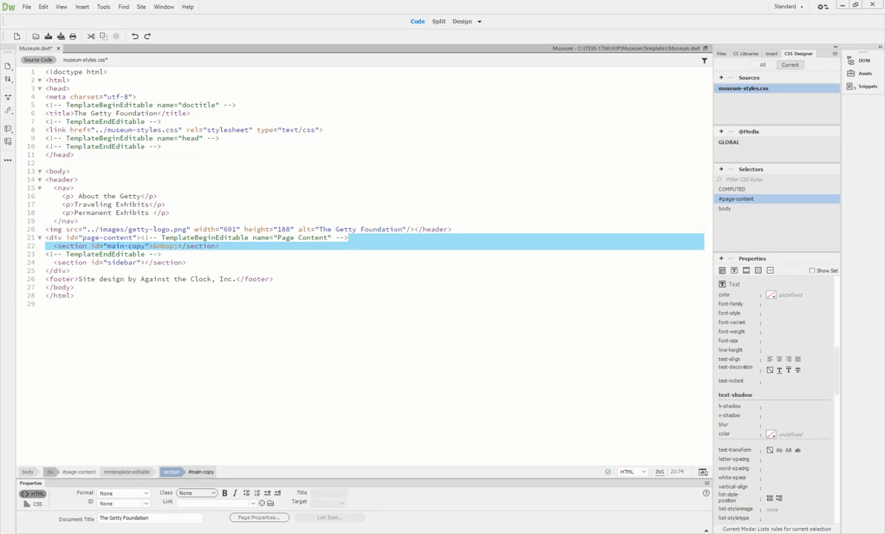
pyautogui.moveTo(160, 255); pyautogui.dragTo(45, 255)
pyautogui.hotkey('ctrl', 'c')
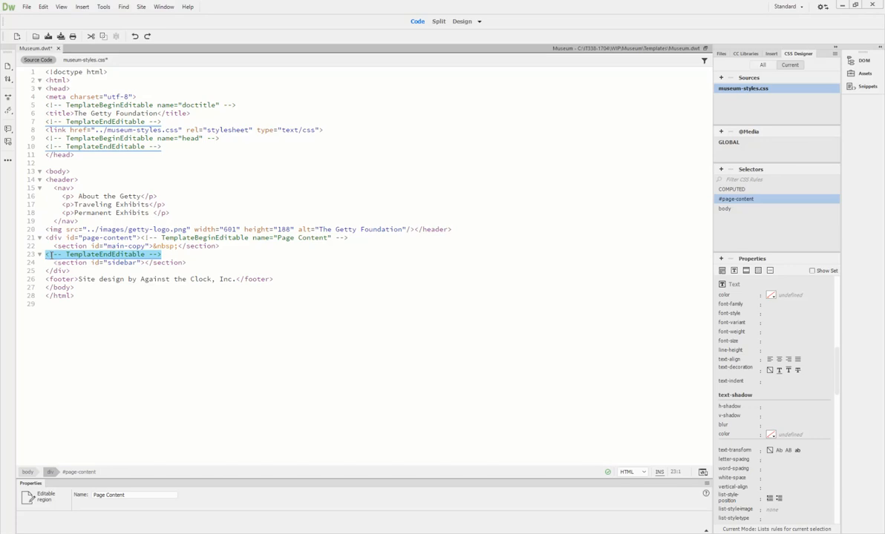
pyautogui.press('Delete')
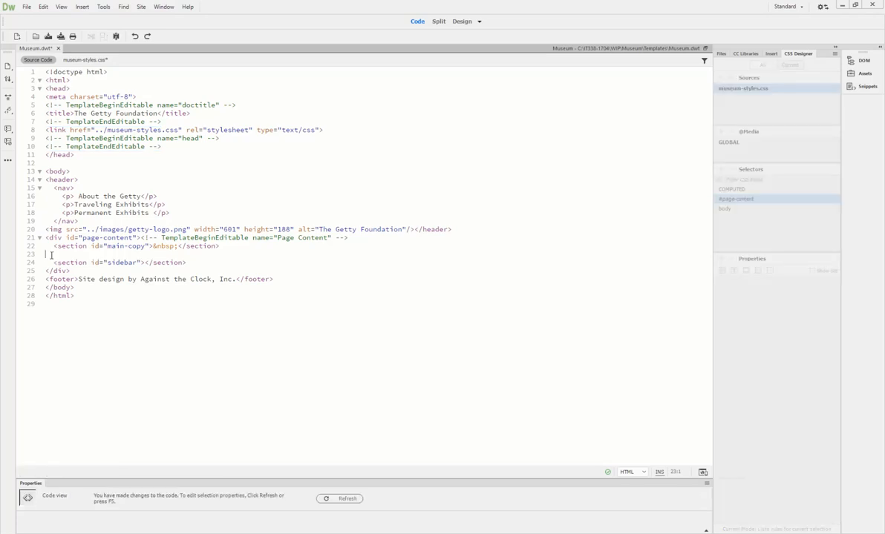
pyautogui.click(189, 262)
pyautogui.hotkey('ctrl', 'v')
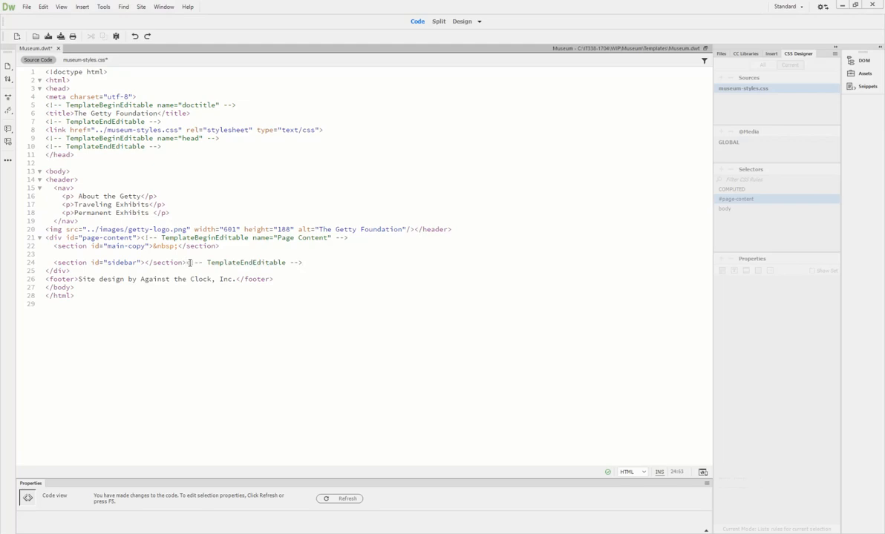
# Step: Return to Design view to see the labelled Page Content region
pyautogui.click(459, 23)
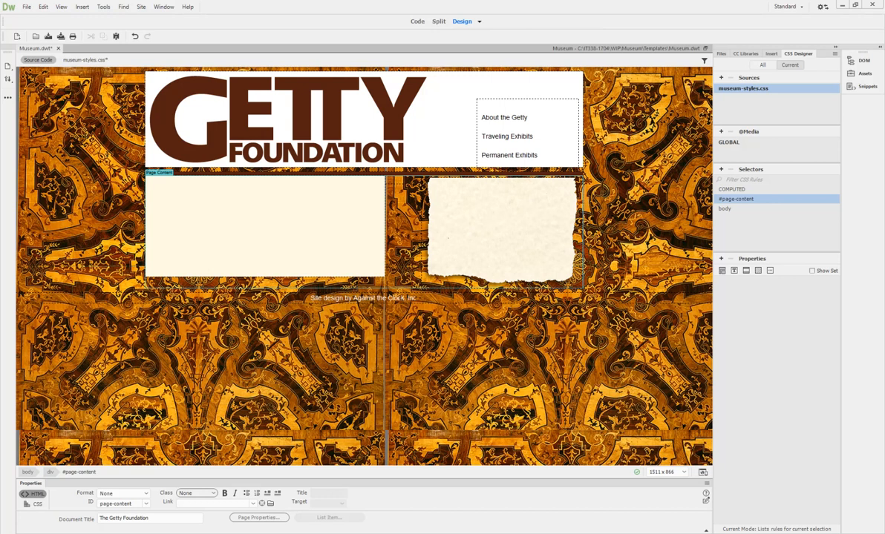
# Step: Save Museum.dwt, update all pages based on it, and close the opened permanent-exhibits.html
pyautogui.click(60, 36)
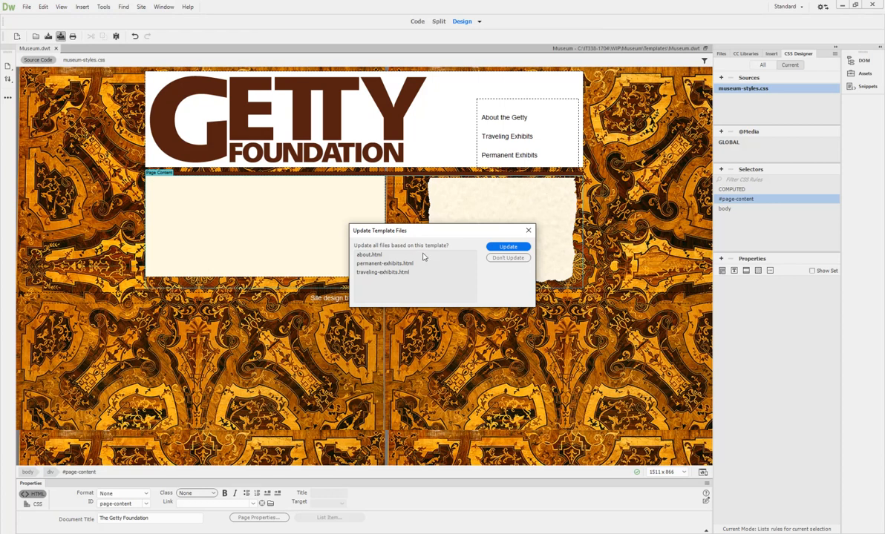
pyautogui.click(527, 232)
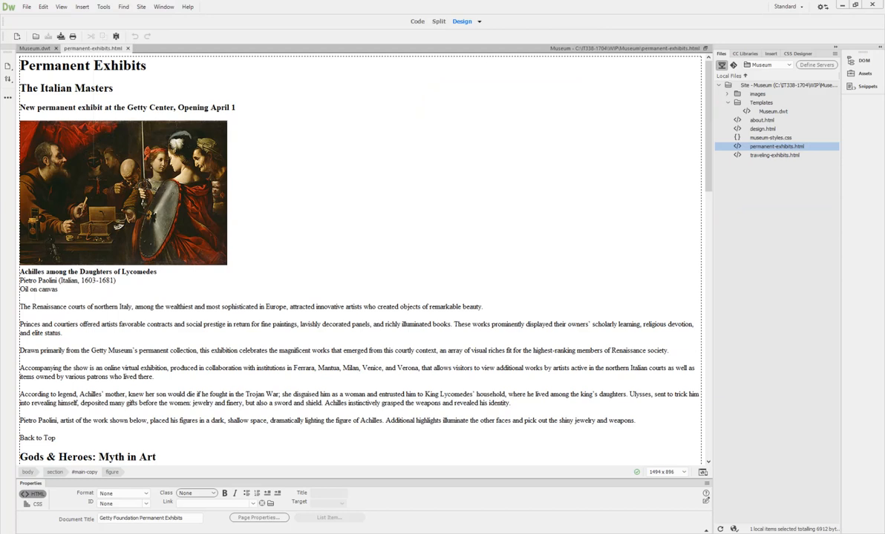
pyautogui.click(128, 49)
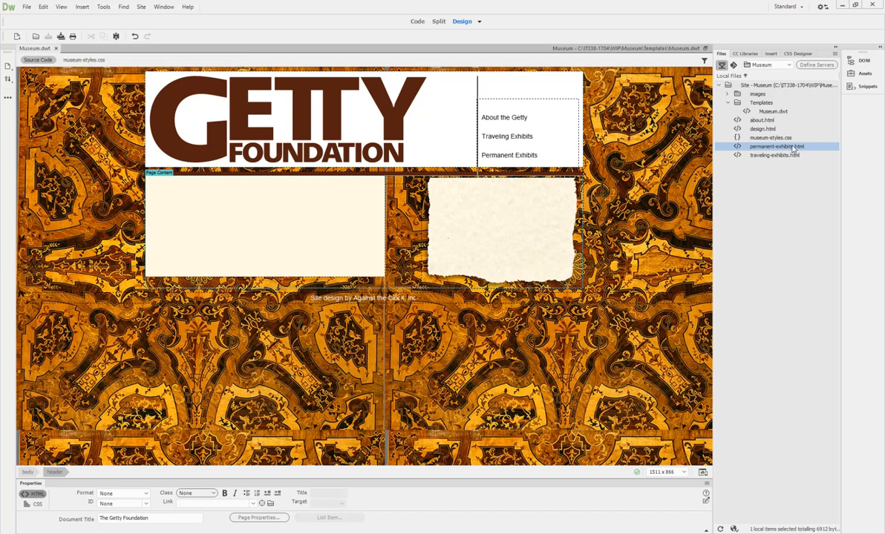
pyautogui.click(43, 8)
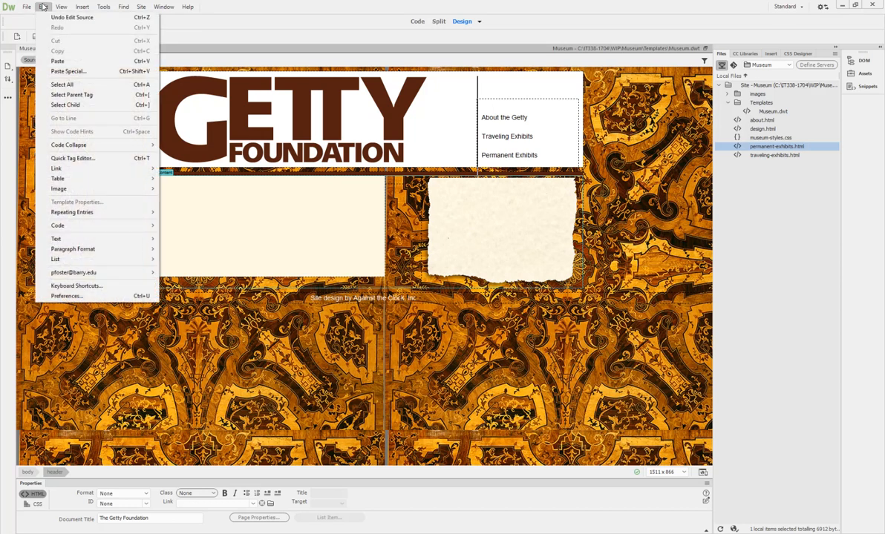
pyautogui.click(66, 296)
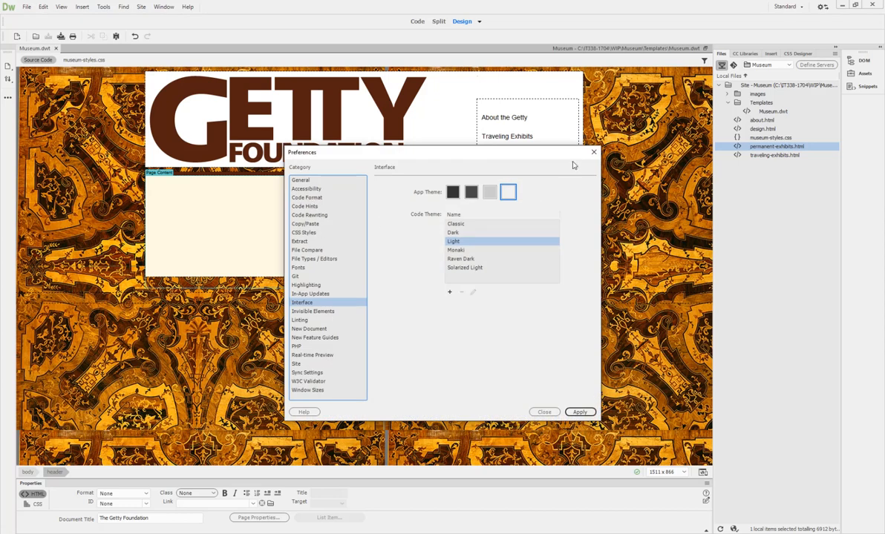
pyautogui.click(593, 152)
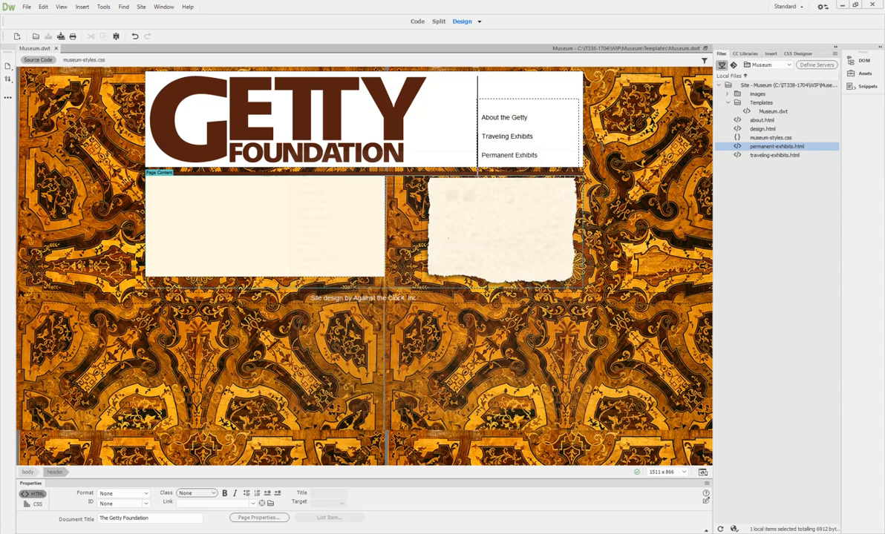
pyautogui.click(772, 102)
pyautogui.rightClick(776, 104)
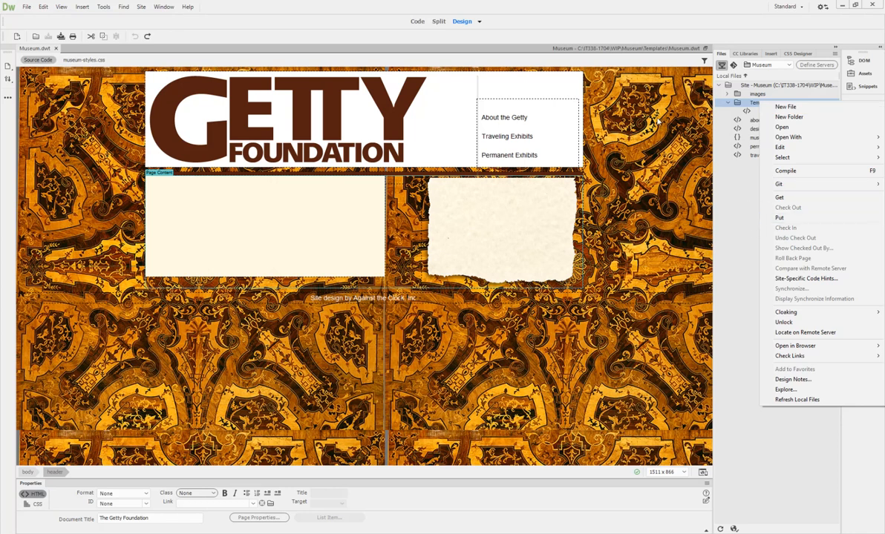
pyautogui.press('Escape')
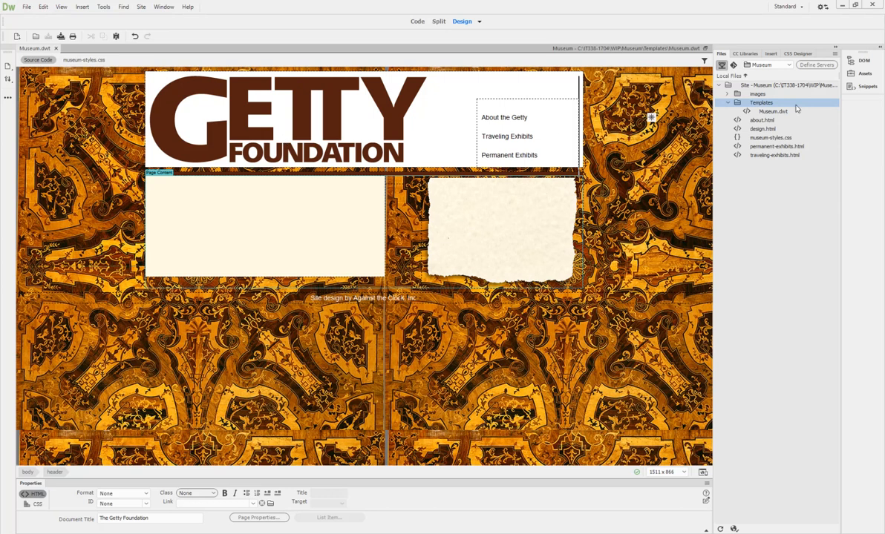
# Step: Open about.html and apply the Museum template to it
pyautogui.doubleClick(765, 121)
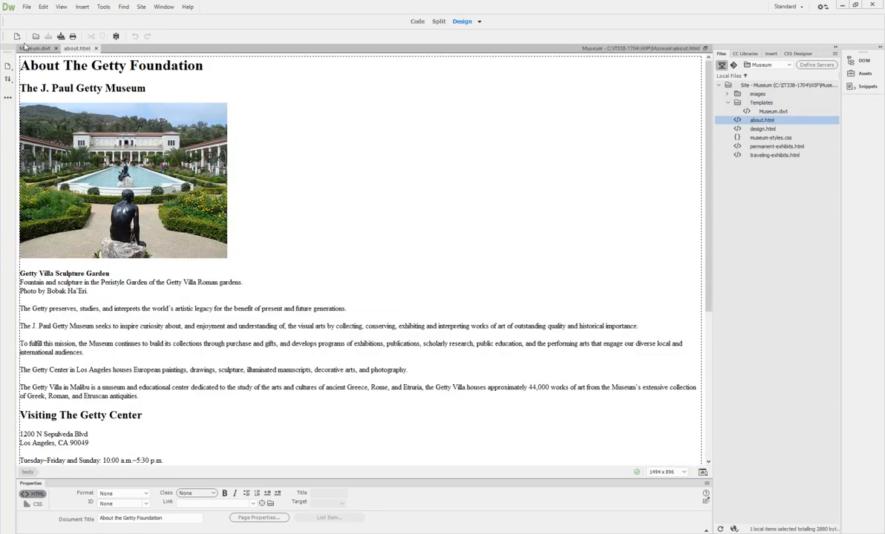
pyautogui.click(104, 7)
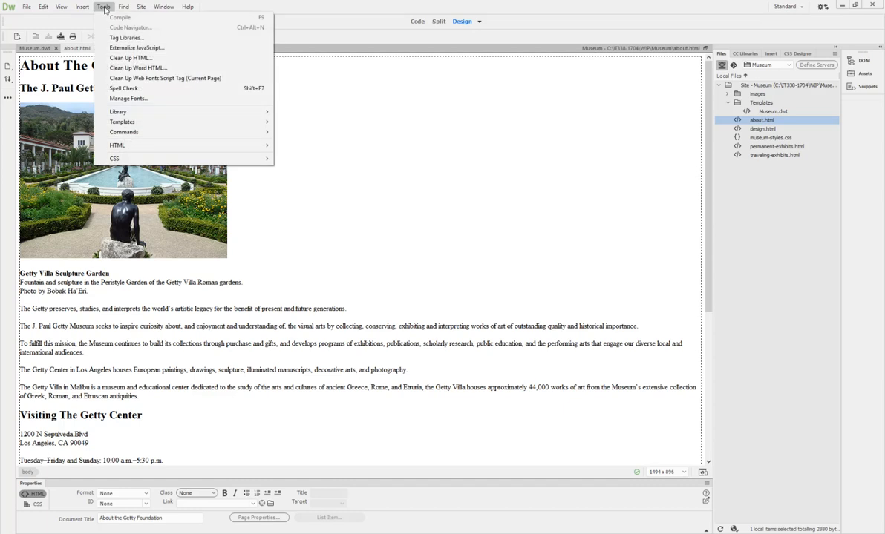
pyautogui.moveTo(122, 123)
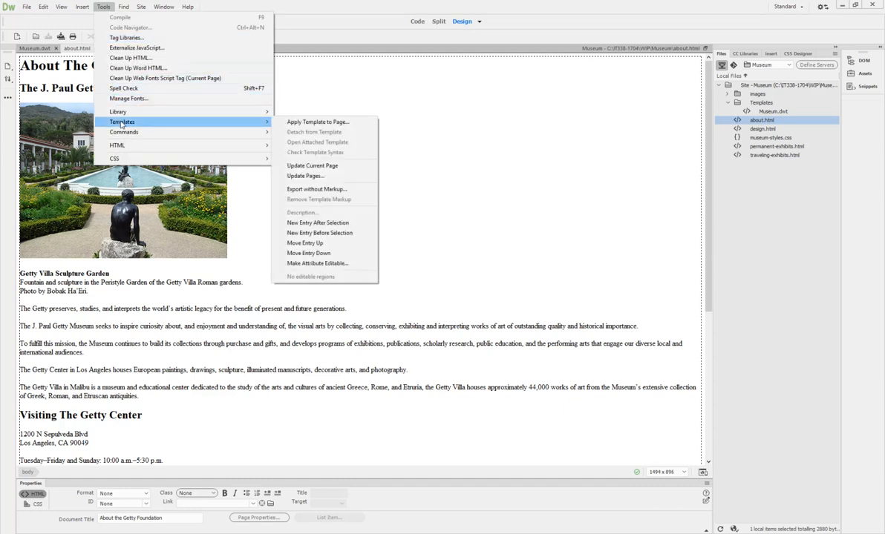
pyautogui.click(296, 122)
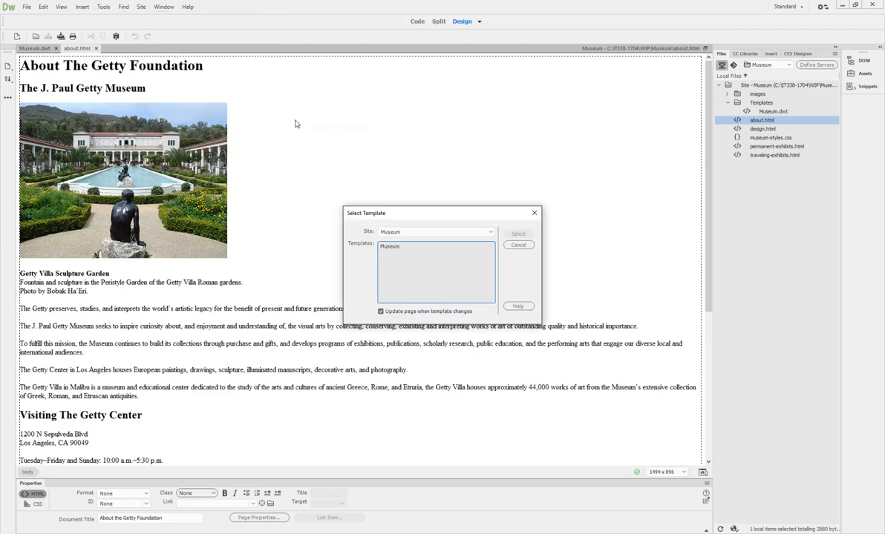
pyautogui.click(393, 247)
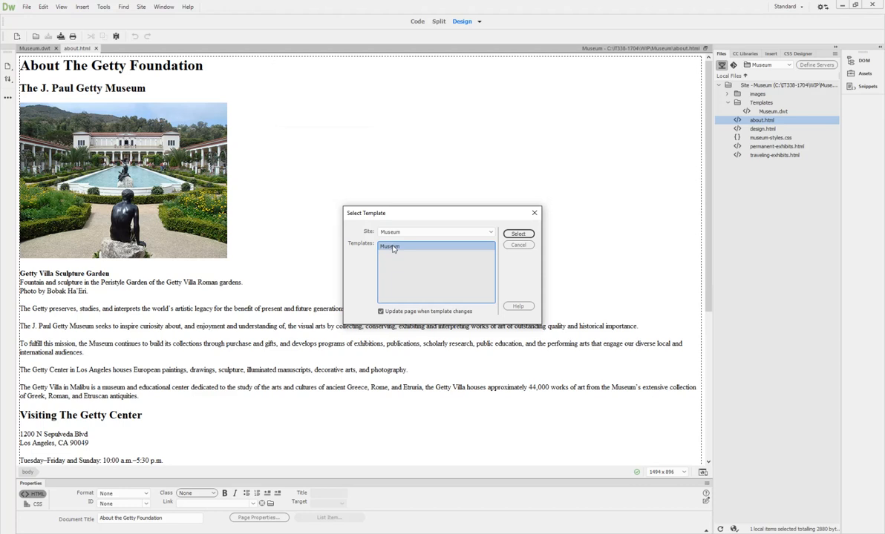
pyautogui.click(518, 233)
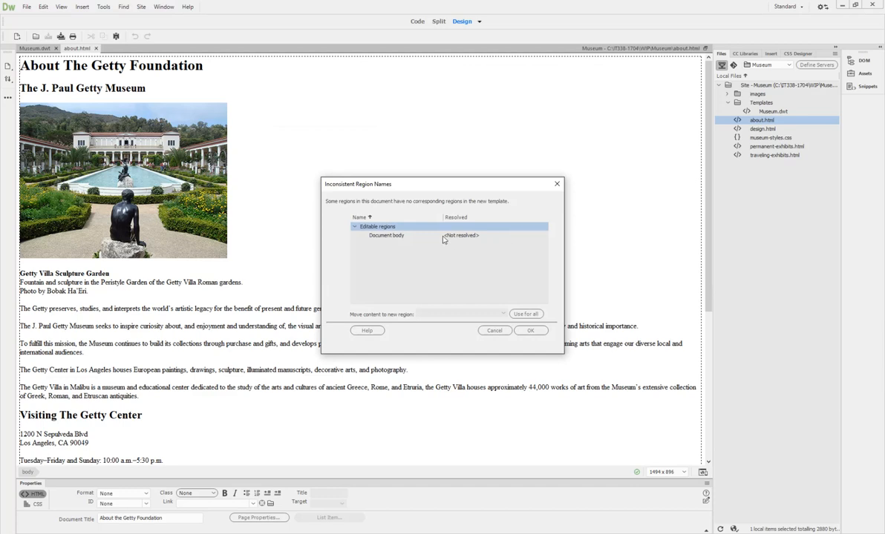
# Step: Map about.html's Document body content into the Page Content region and confirm
pyautogui.click(395, 236)
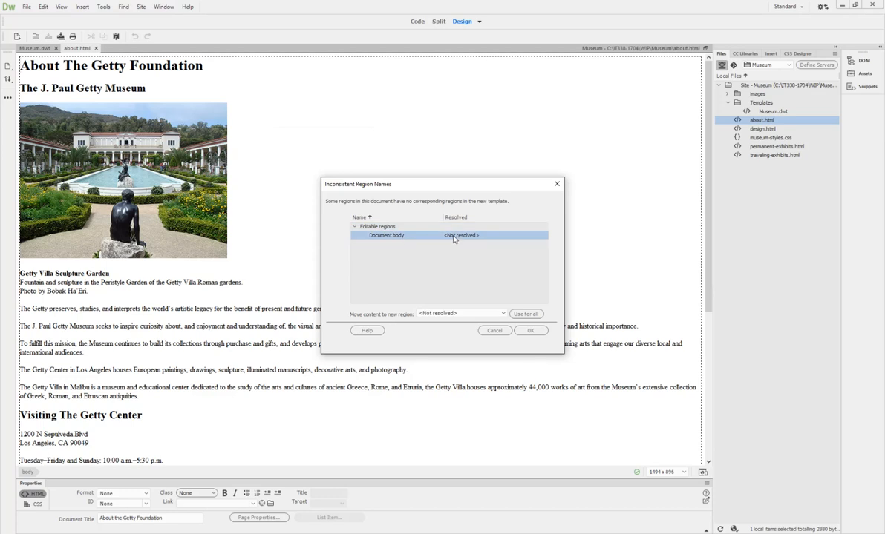
pyautogui.click(449, 313)
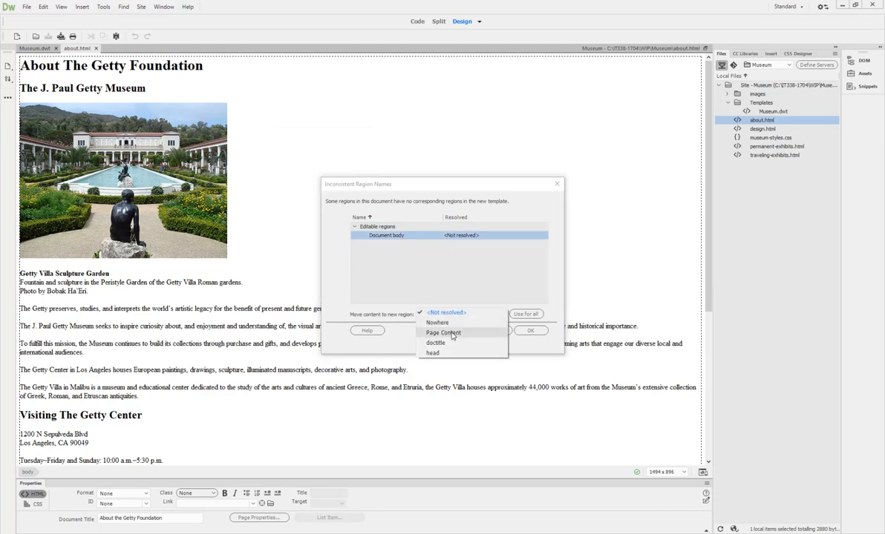
pyautogui.click(453, 333)
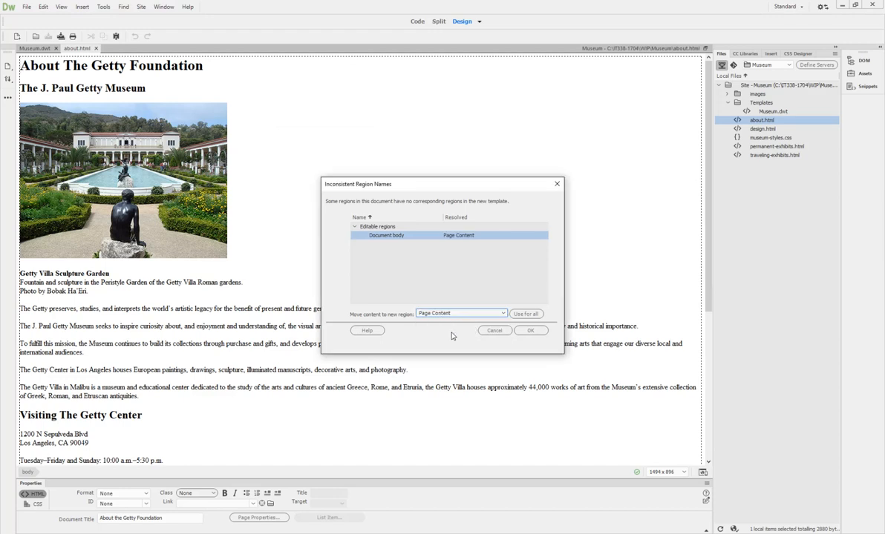
pyautogui.click(530, 330)
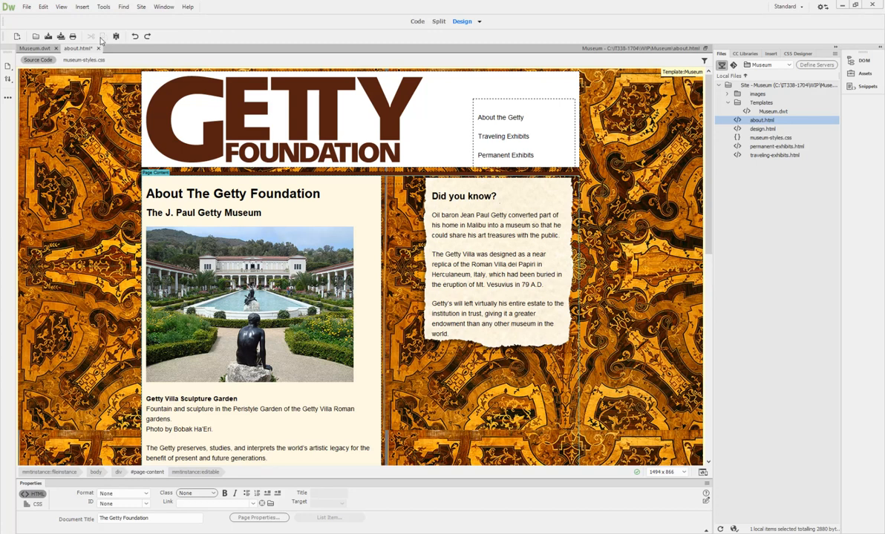
# Step: Save about.html, open design.html and start applying the Museum template to it
pyautogui.click(48, 36)
pyautogui.doubleClick(765, 129)
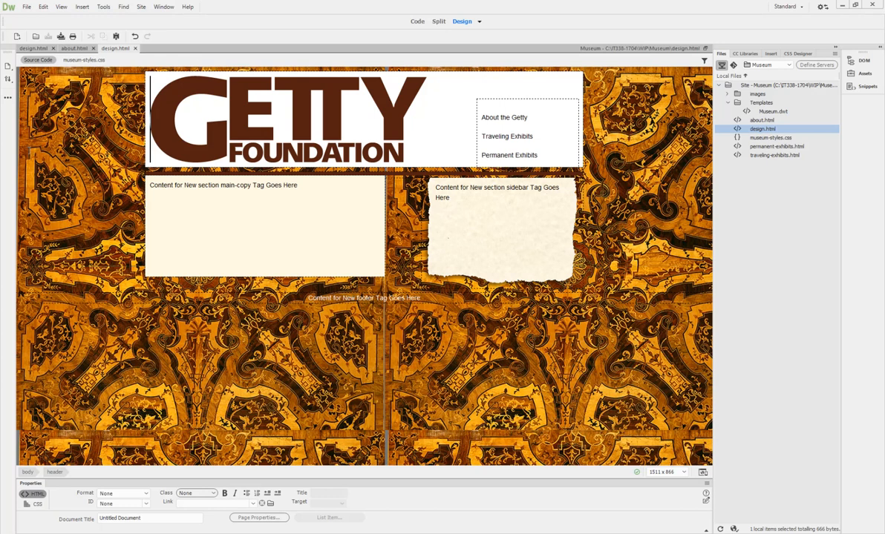
pyautogui.click(104, 7)
pyautogui.moveTo(108, 115)
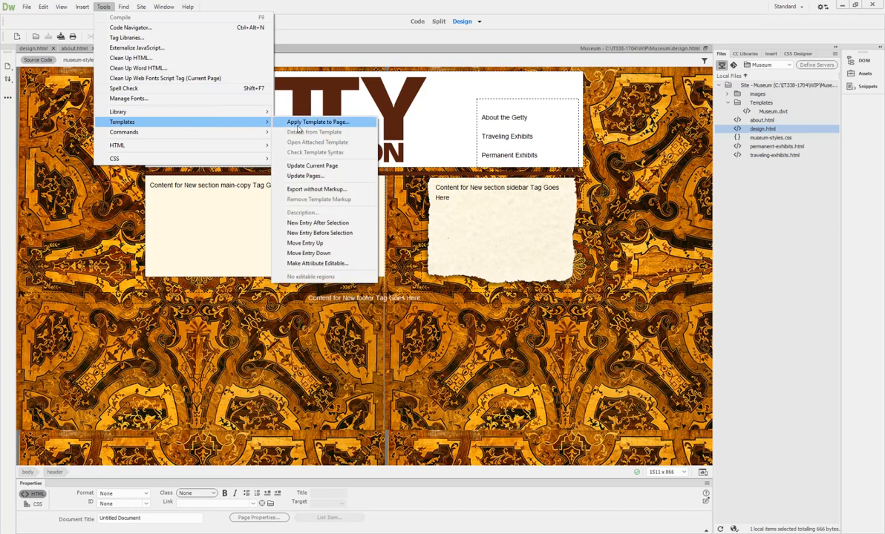
pyautogui.click(301, 123)
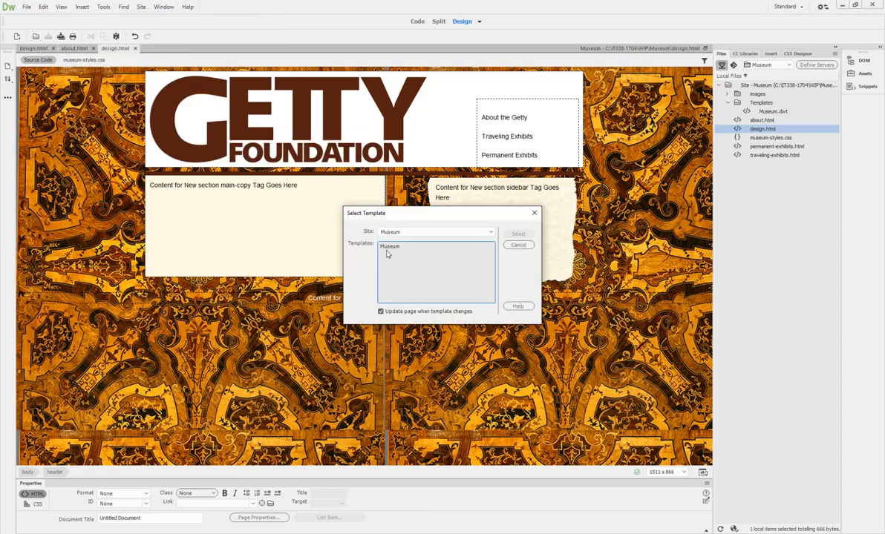
pyautogui.click(518, 234)
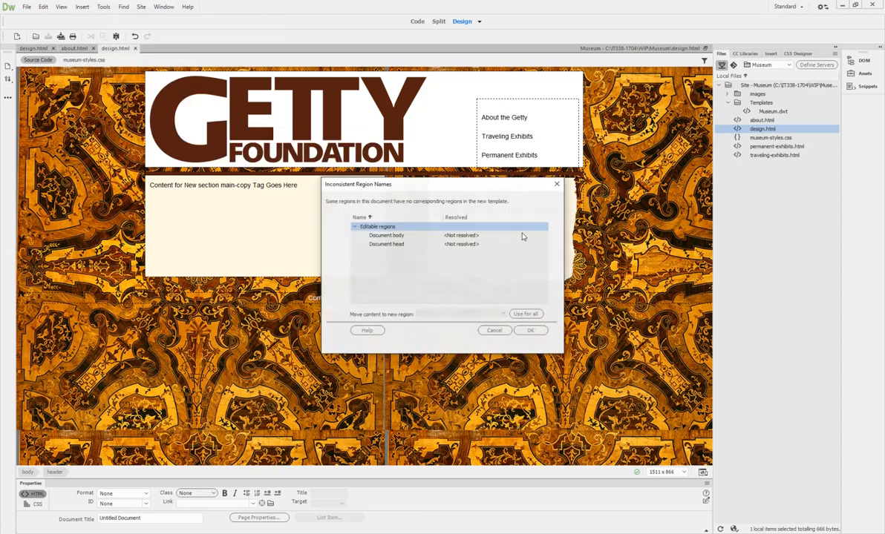
# Step: Map body to Page Content, cancel after the region warning, then select permanent-exhibits.html
pyautogui.click(457, 236)
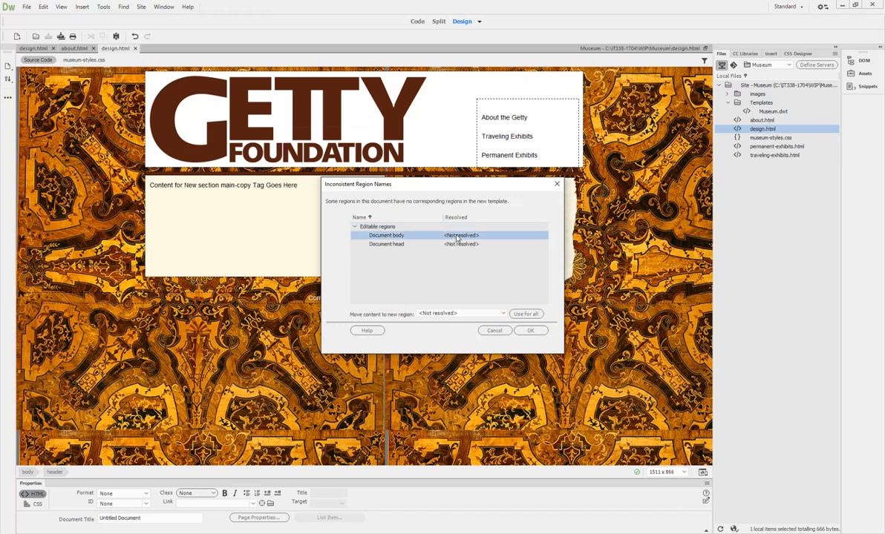
pyautogui.click(452, 314)
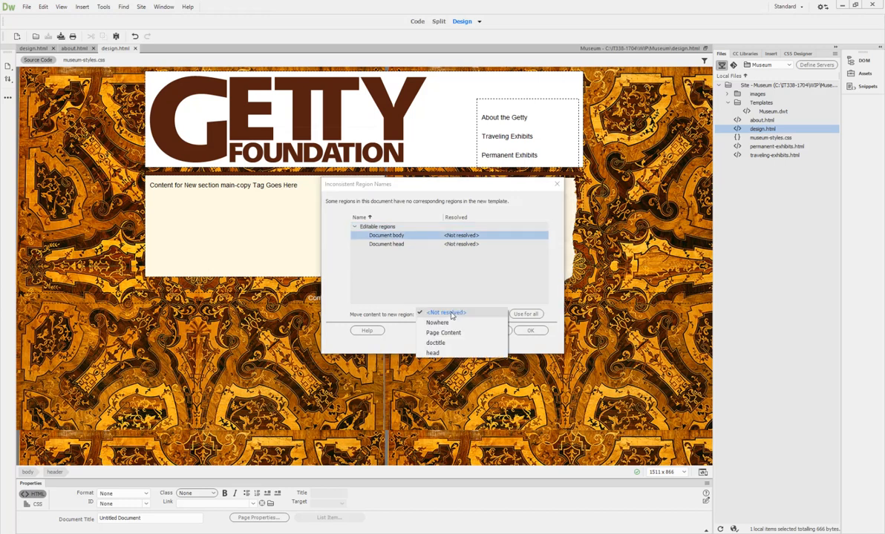
pyautogui.click(448, 334)
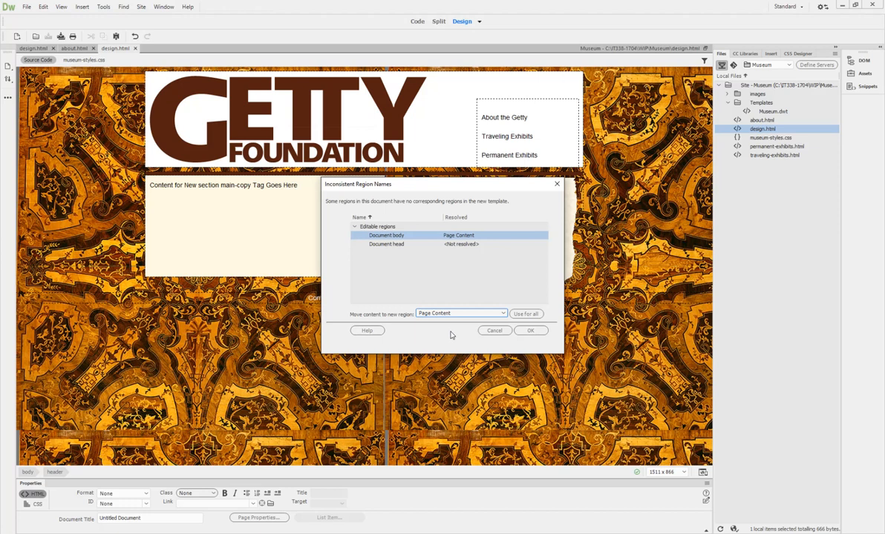
pyautogui.click(530, 330)
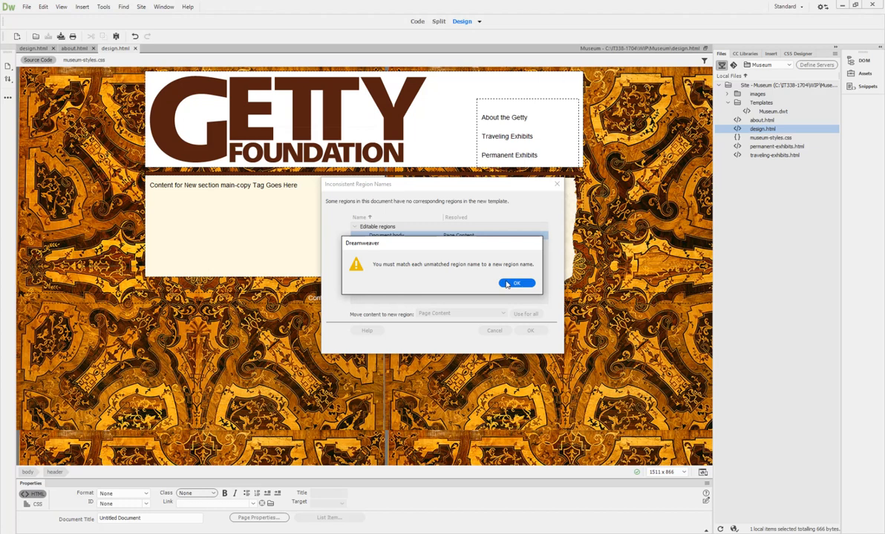
pyautogui.click(507, 283)
pyautogui.click(486, 331)
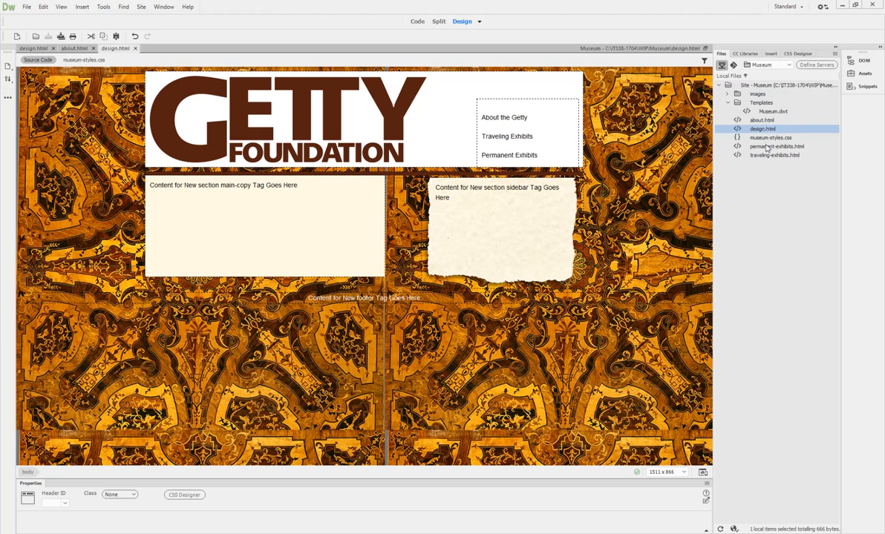
pyautogui.click(767, 147)
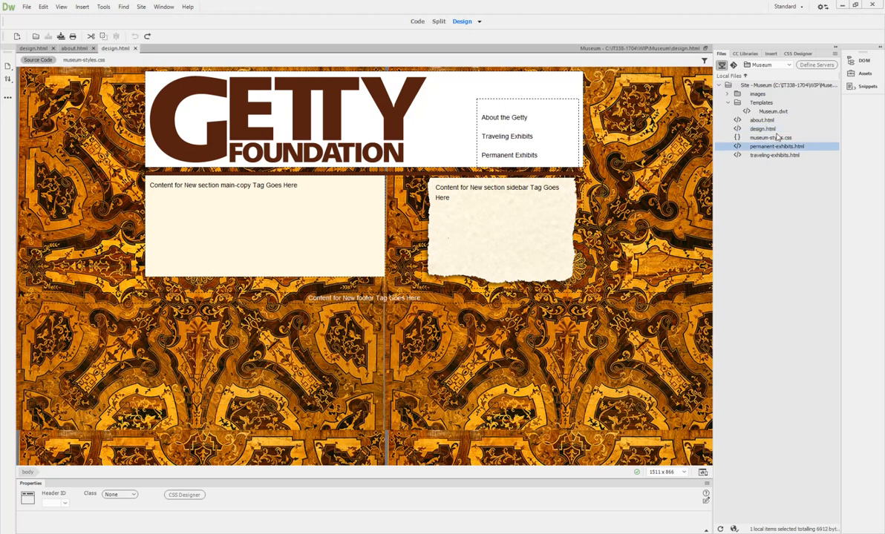
# Step: Apply the Museum template to permanent-exhibits.html, mapping its Document body into Page Content
pyautogui.doubleClick(776, 147)
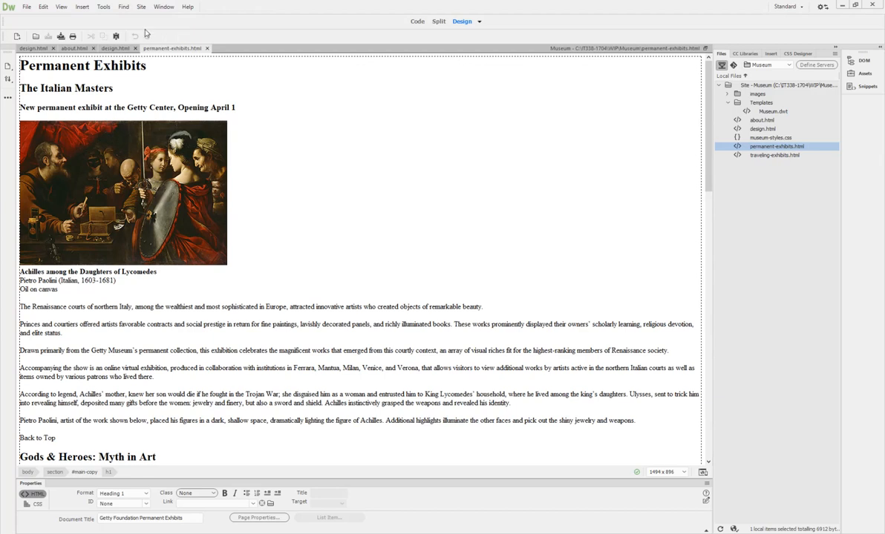
pyautogui.click(103, 8)
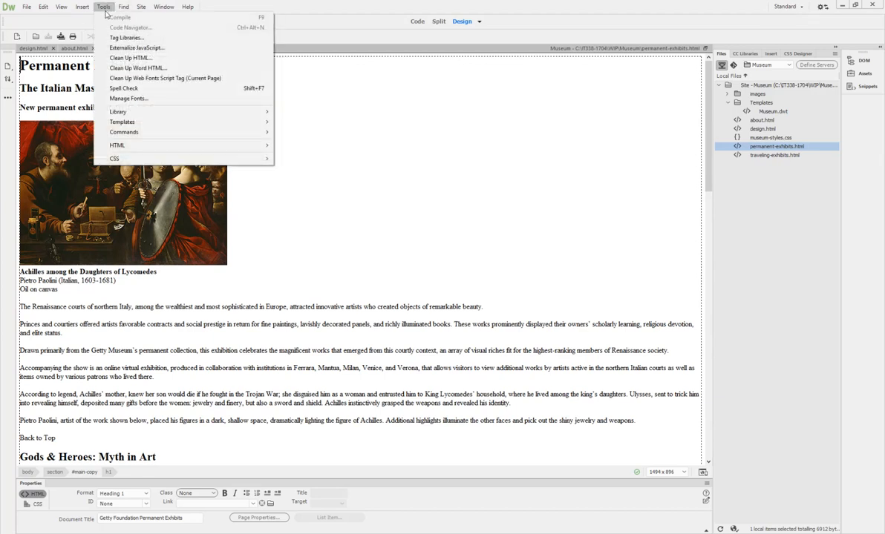
pyautogui.moveTo(121, 122)
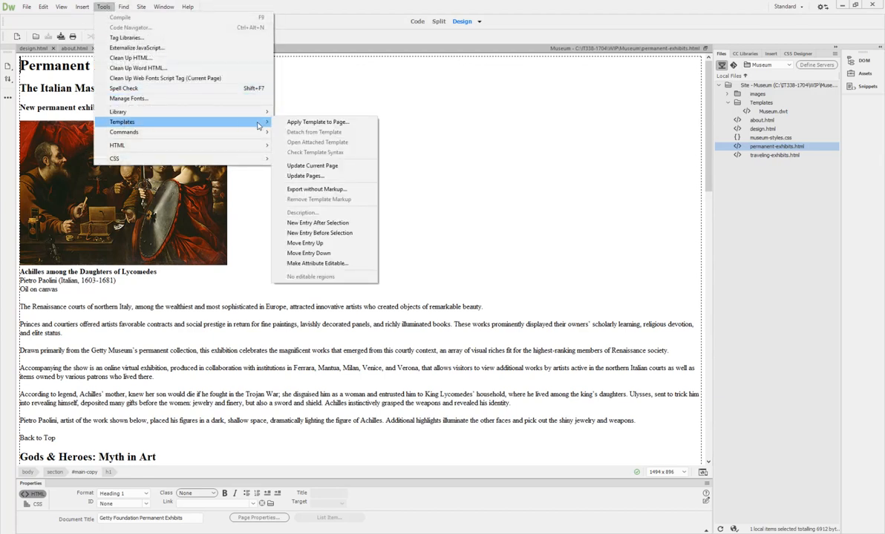
pyautogui.click(315, 122)
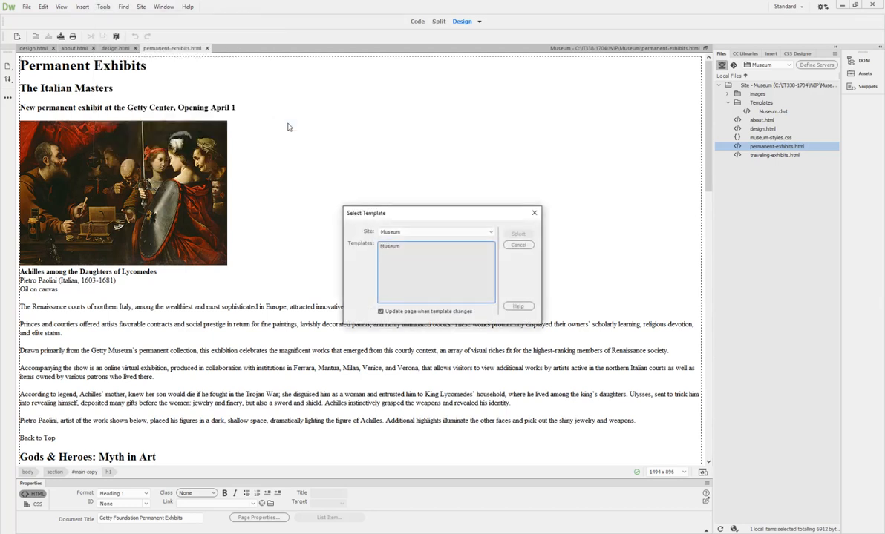
pyautogui.click(518, 233)
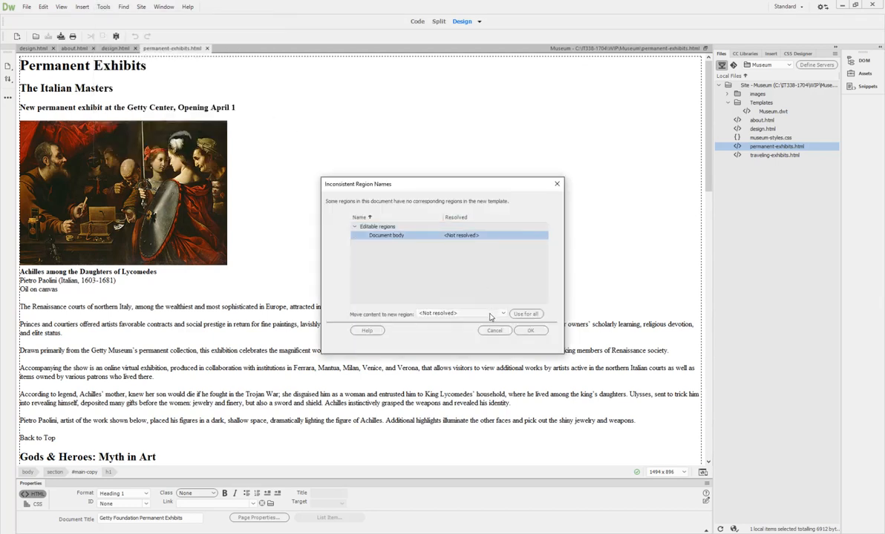
pyautogui.click(459, 313)
pyautogui.click(444, 331)
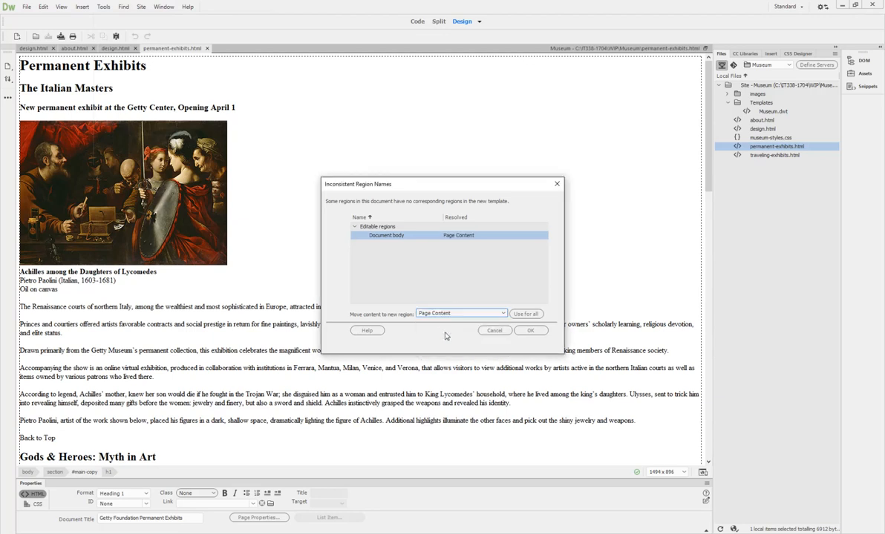
pyautogui.click(530, 330)
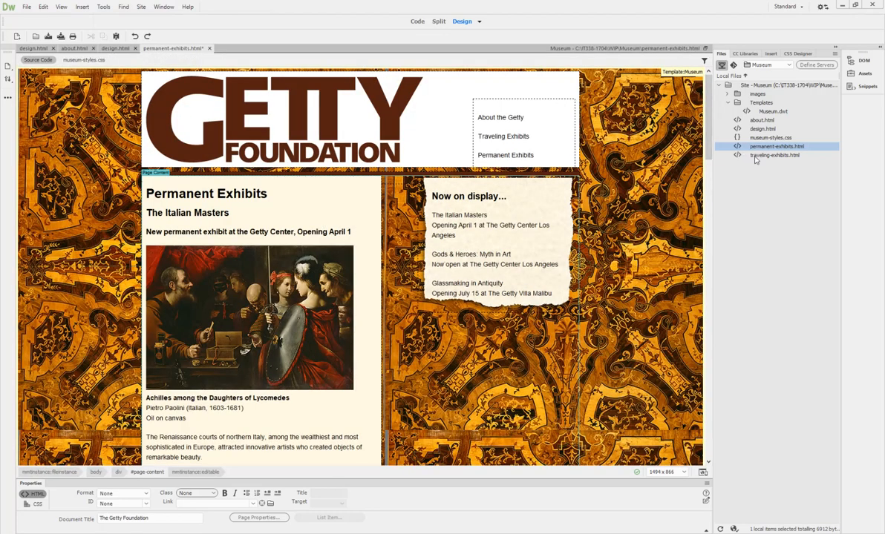
pyautogui.doubleClick(772, 155)
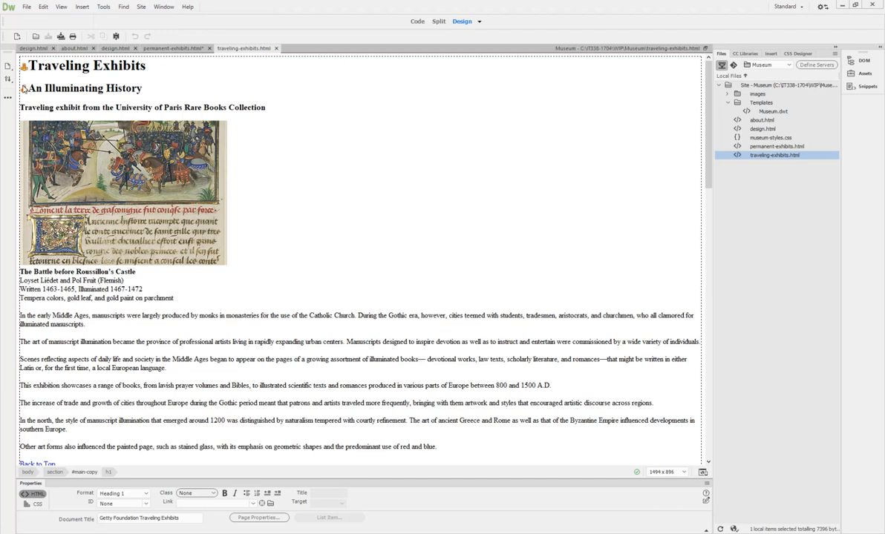
# Step: Apply the Museum template to traveling-exhibits.html
pyautogui.click(103, 7)
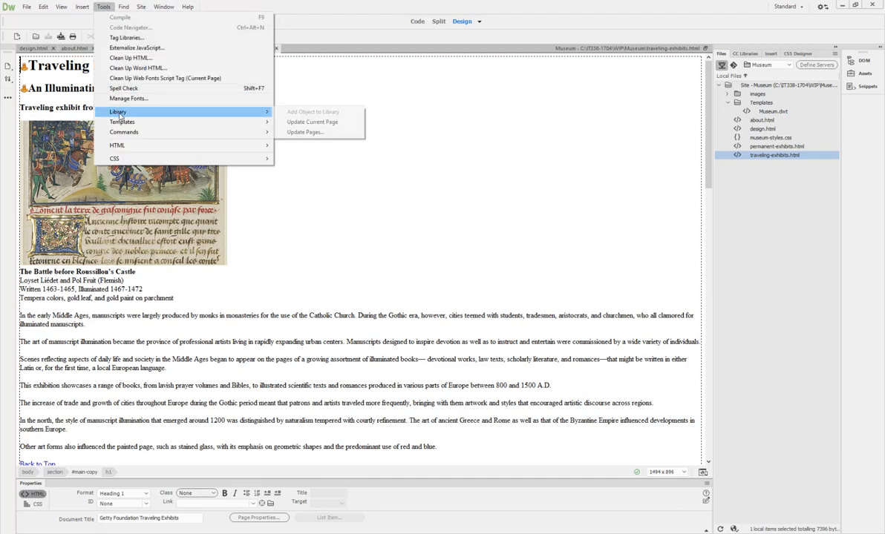
pyautogui.moveTo(119, 122)
pyautogui.click(282, 122)
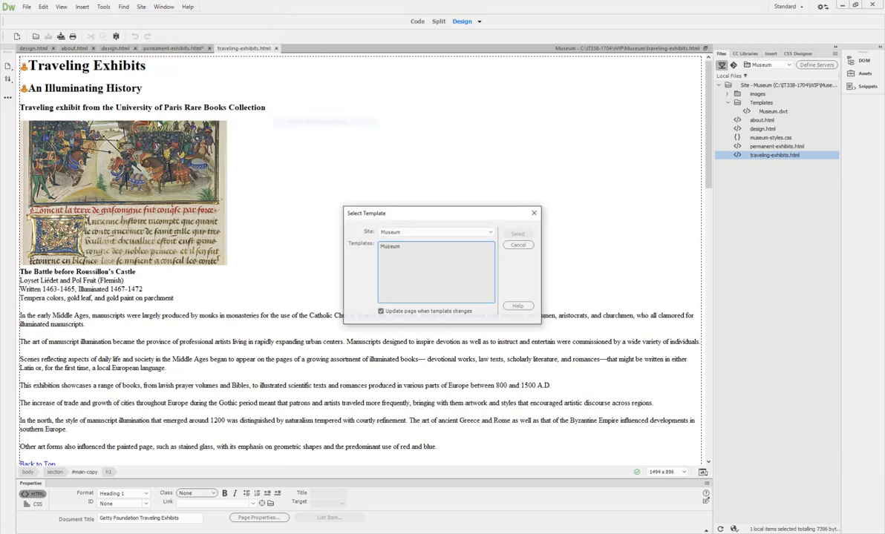
pyautogui.click(389, 247)
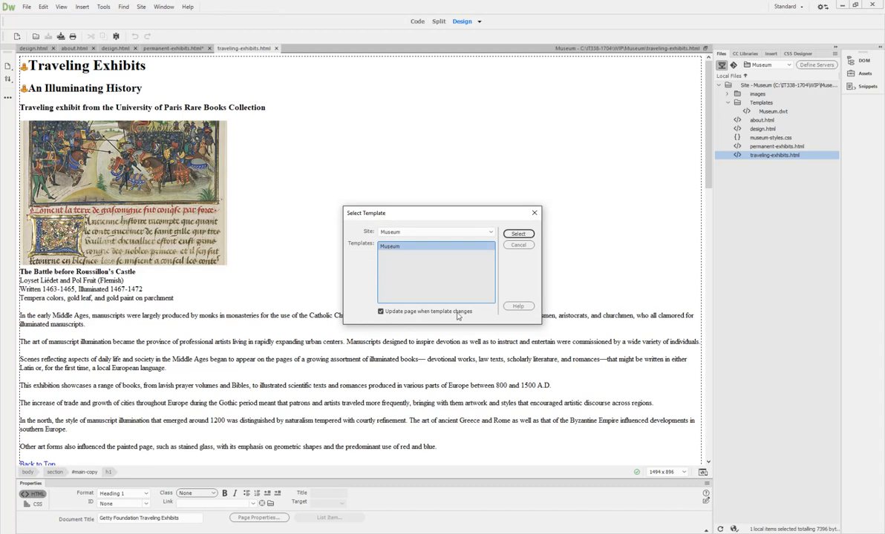
pyautogui.click(517, 233)
# Step: Move the page's old Document body content into Page Content and save it
pyautogui.click(437, 235)
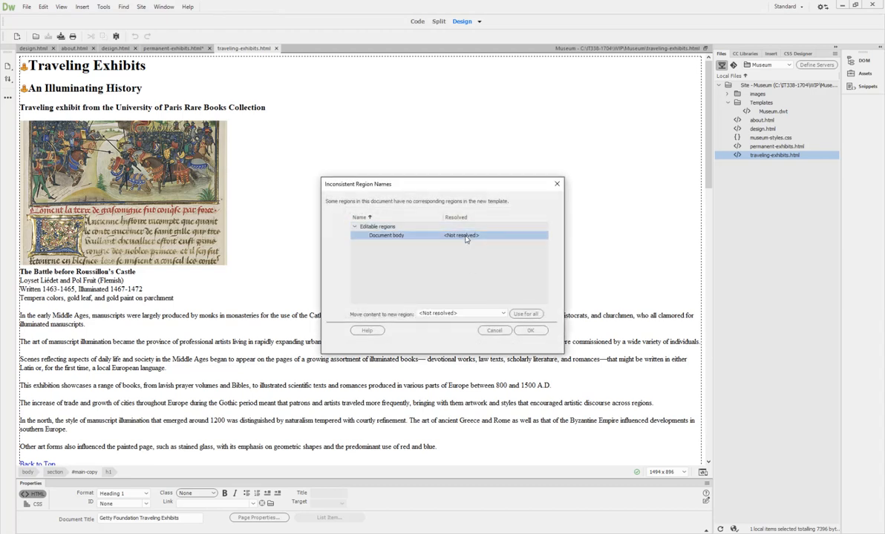
pyautogui.click(467, 315)
pyautogui.click(443, 333)
pyautogui.click(528, 332)
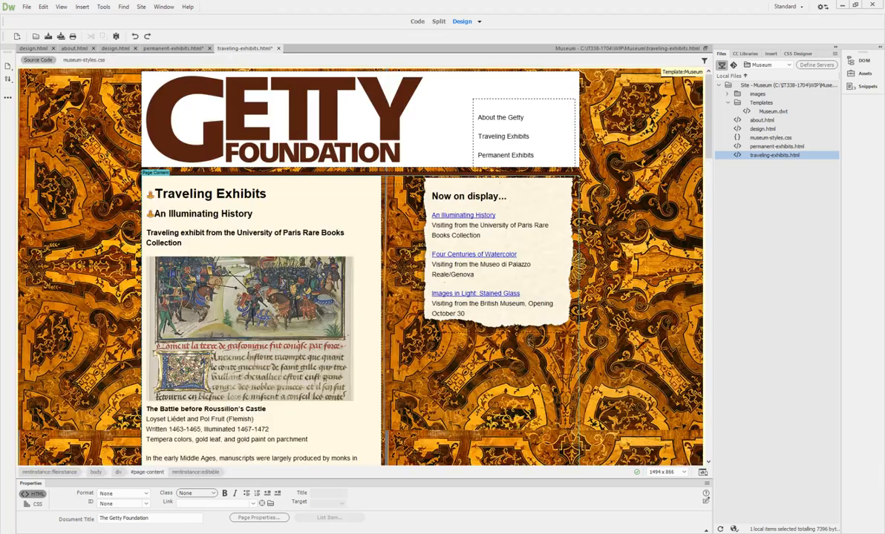
pyautogui.click(49, 36)
# Step: Save and close the traveling exhibits, permanent exhibits, design and about pages, then dismiss the crash notice
pyautogui.click(275, 48)
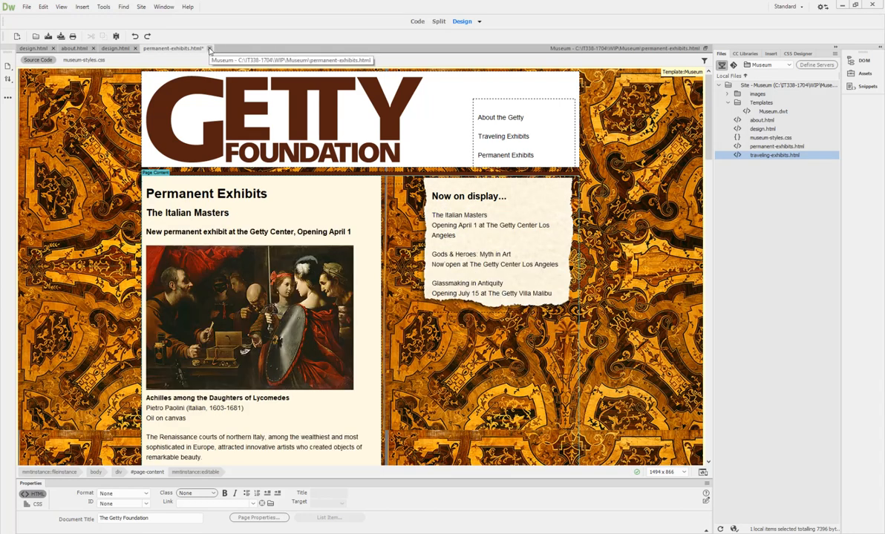
pyautogui.click(48, 36)
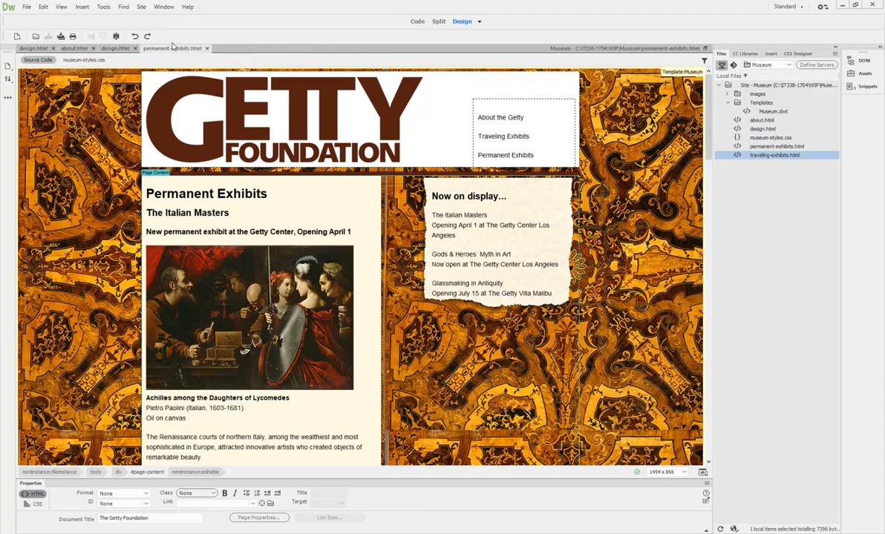
pyautogui.click(207, 48)
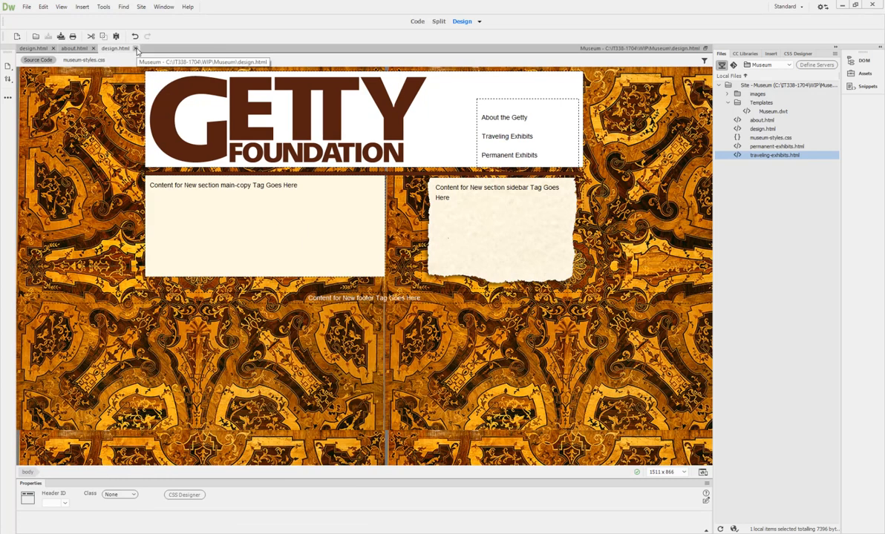
pyautogui.click(135, 48)
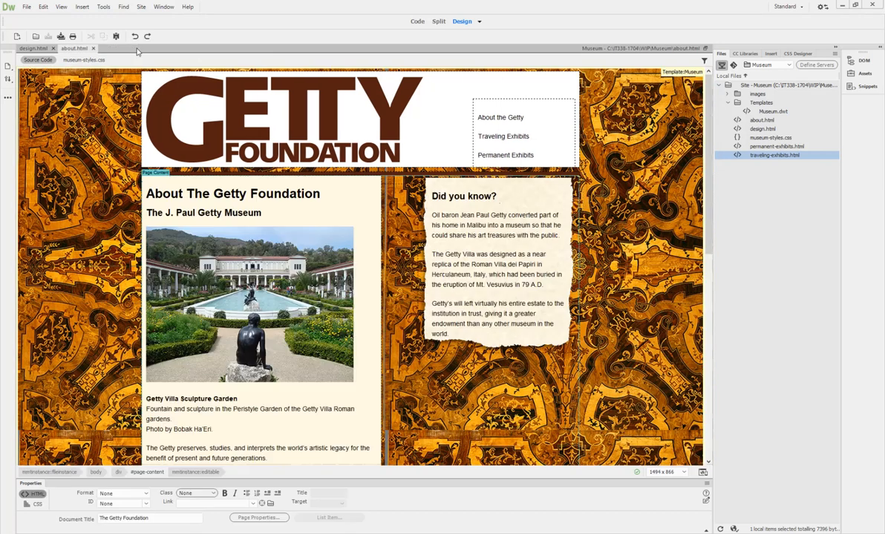
pyautogui.click(94, 48)
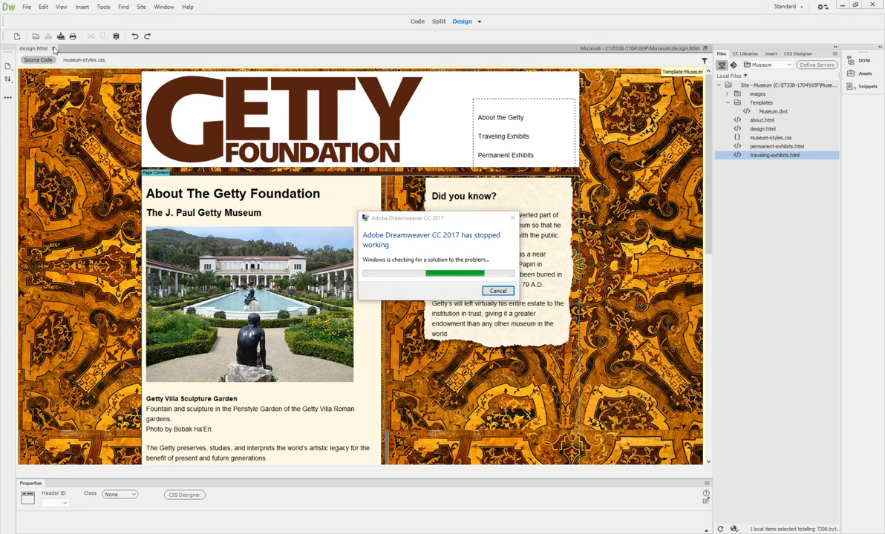
pyautogui.click(498, 290)
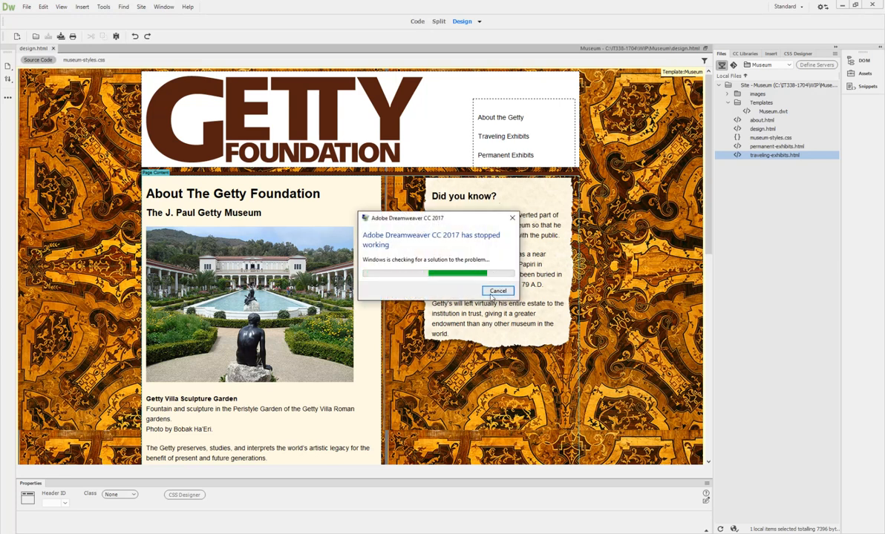
pyautogui.click(497, 290)
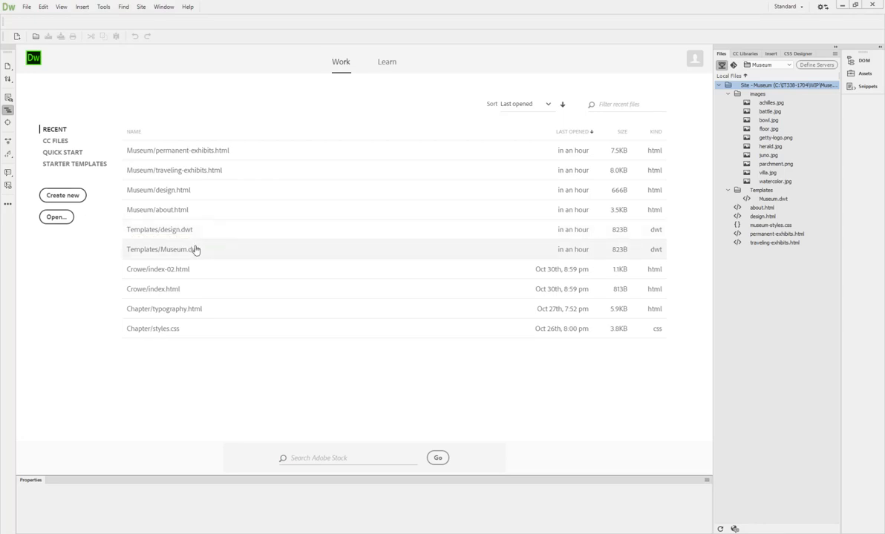
# Step: Reopen Templates/Museum.dwt from the Start screen's recent files and place the cursor in 'About the Getty'
pyautogui.click(195, 249)
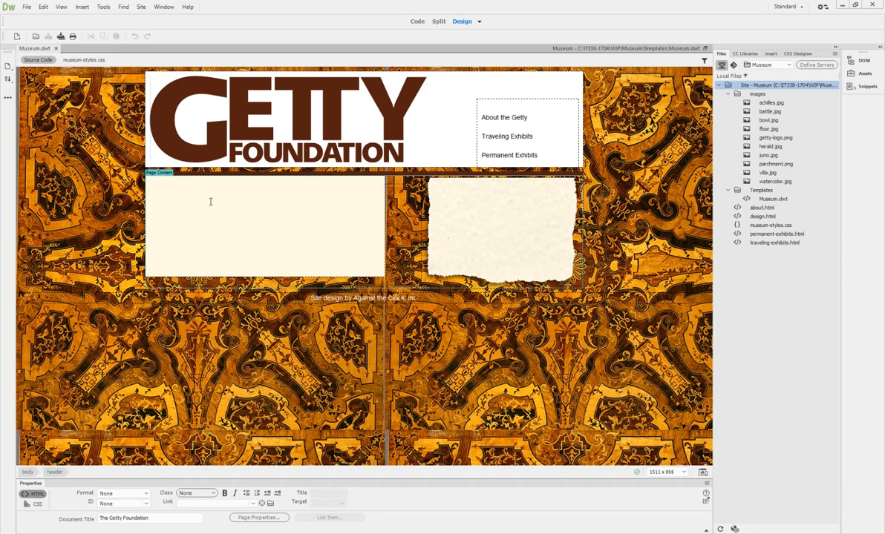
pyautogui.click(509, 117)
# Step: Make the first nav item read 'About thee Getty', save, and update the three template-based pages
pyautogui.write('e')
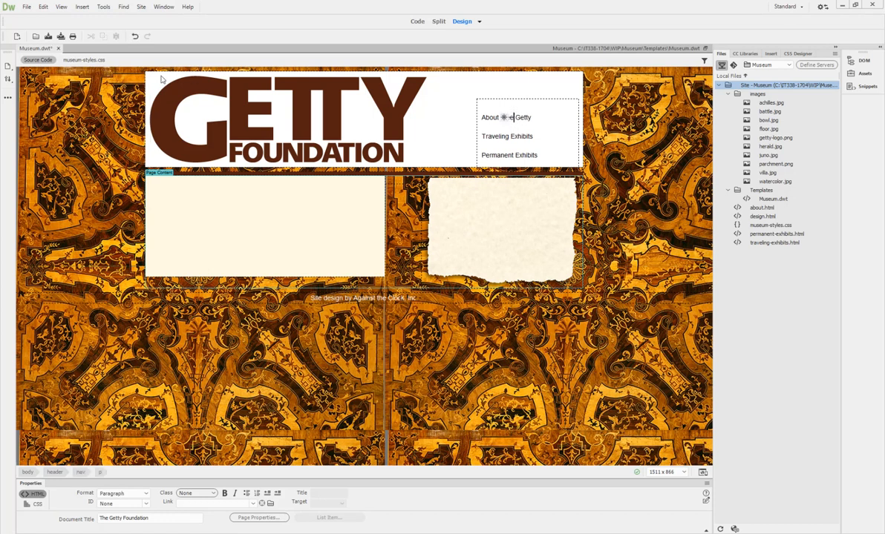
pyautogui.click(48, 36)
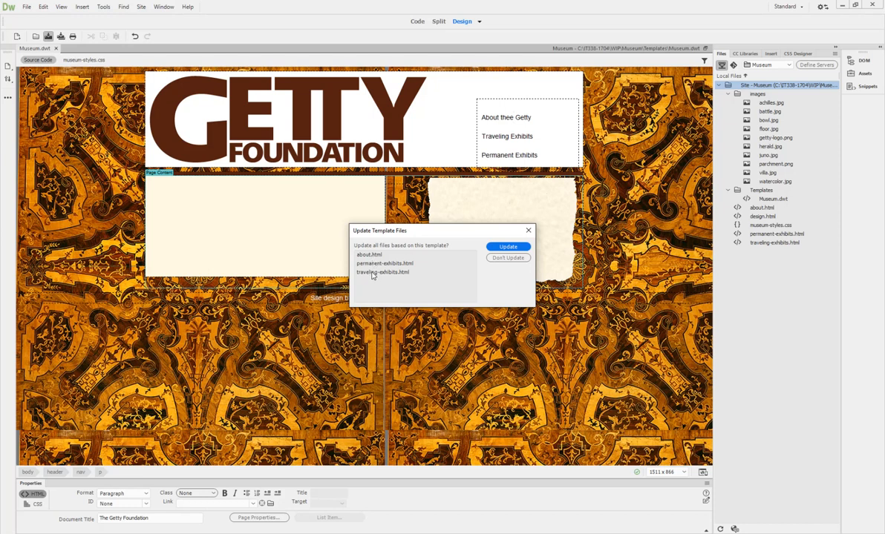
pyautogui.click(499, 249)
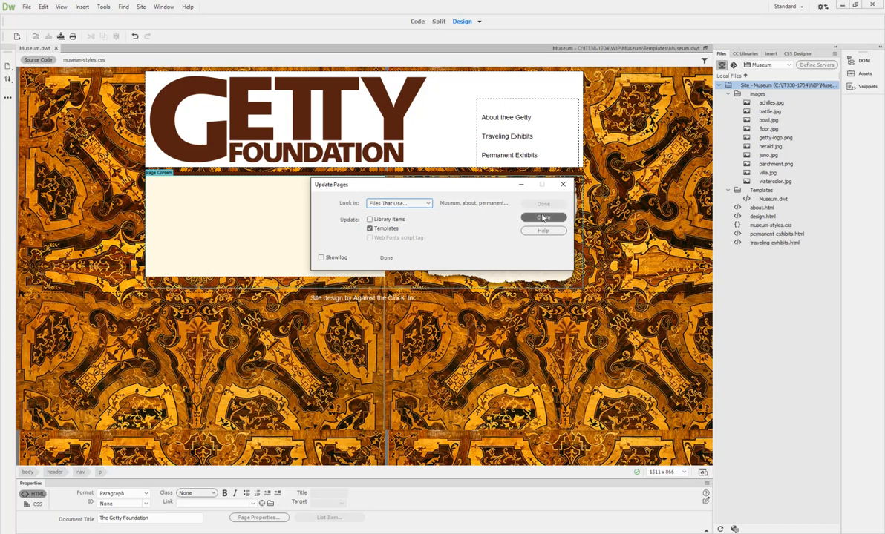
pyautogui.click(542, 217)
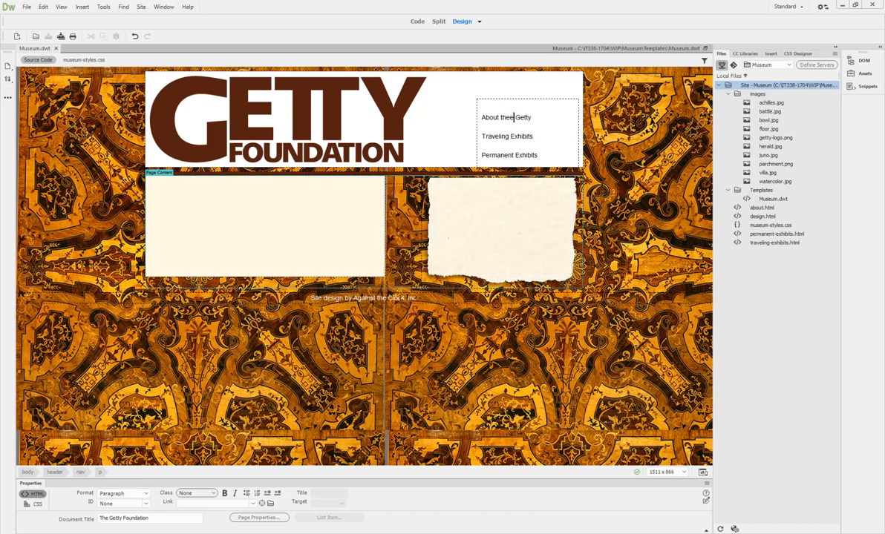
# Step: Open about.html and look through its HTML source in Code view
pyautogui.click(764, 210)
pyautogui.doubleClick(765, 208)
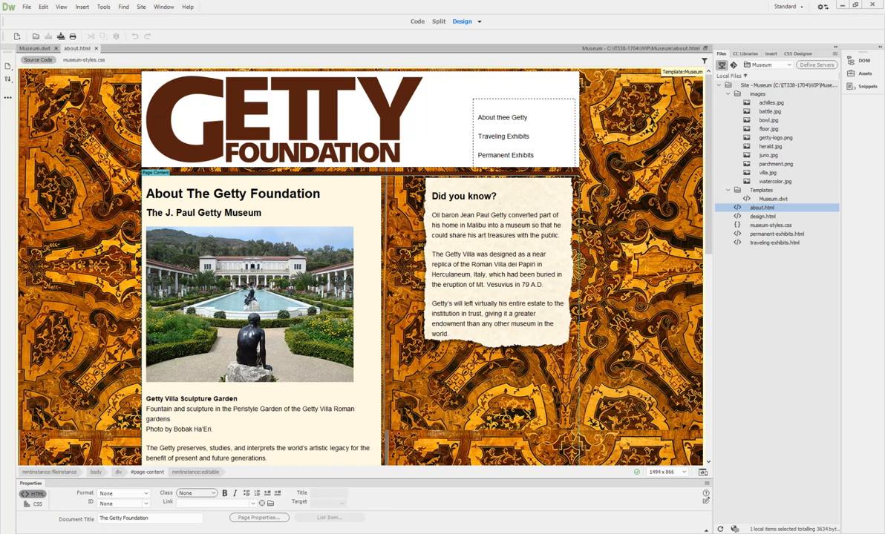
pyautogui.click(416, 21)
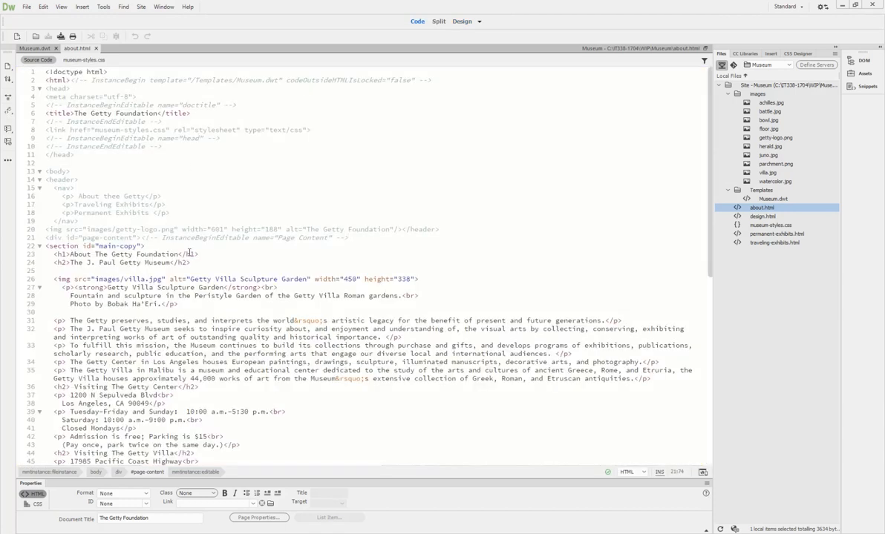
pyautogui.scroll(-2, 148, 223)
pyautogui.scroll(-2, 311, 178)
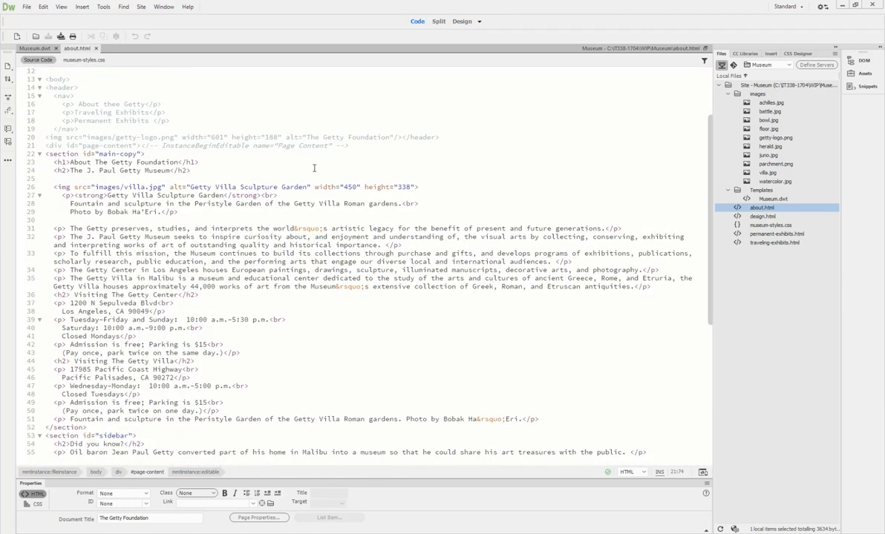
pyautogui.scroll(-2, 305, 180)
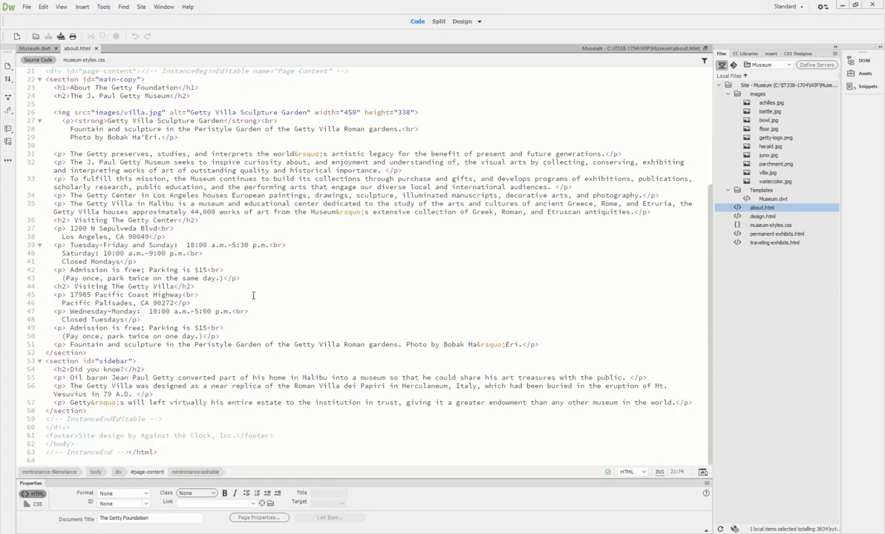
pyautogui.scroll(7, 254, 295)
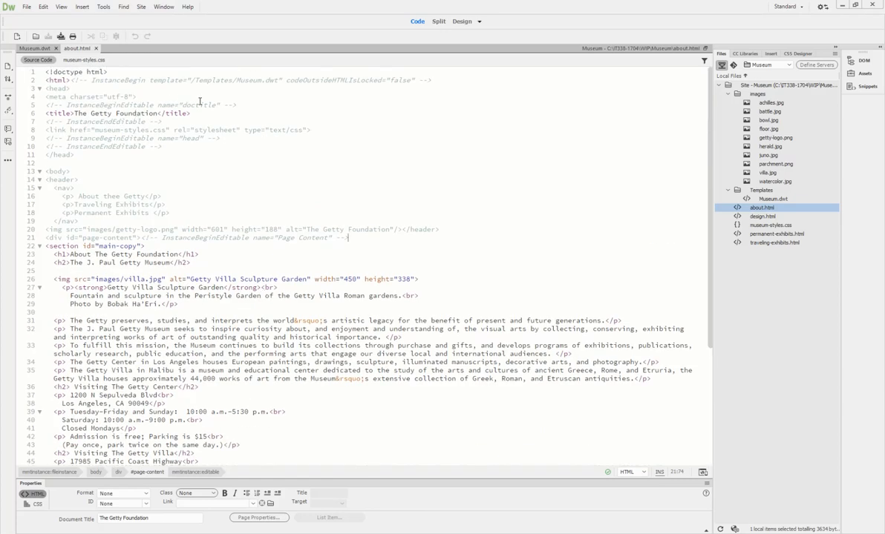
pyautogui.click(460, 22)
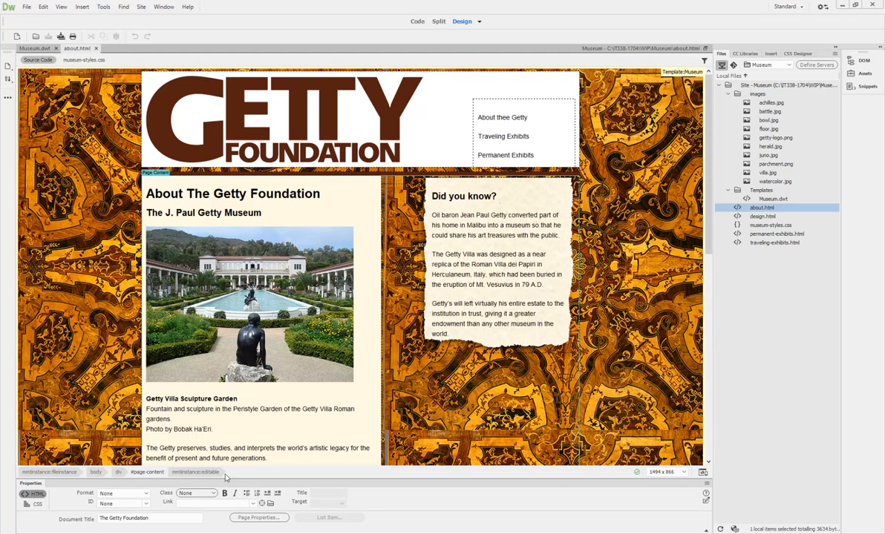
# Step: Inspect about.html's Document Title field in the Properties panel
pyautogui.click(157, 519)
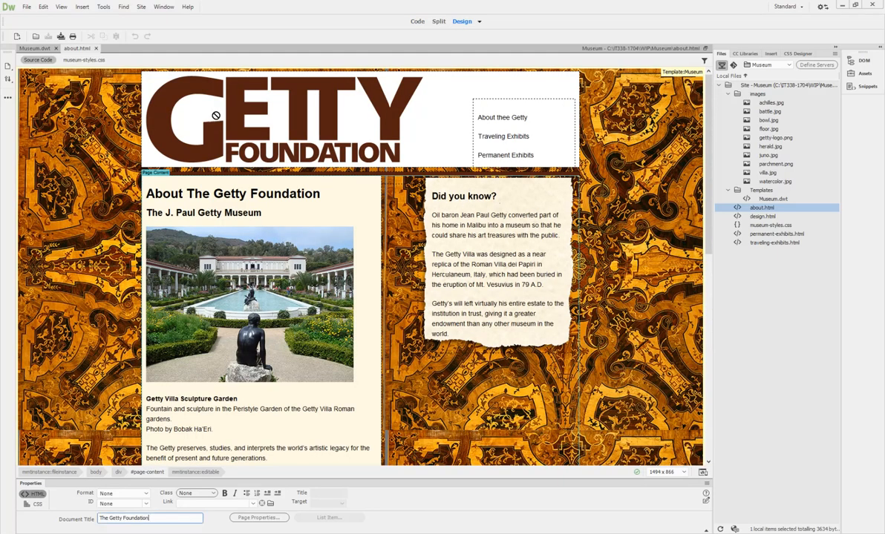
pyautogui.scroll(-10, 254, 221)
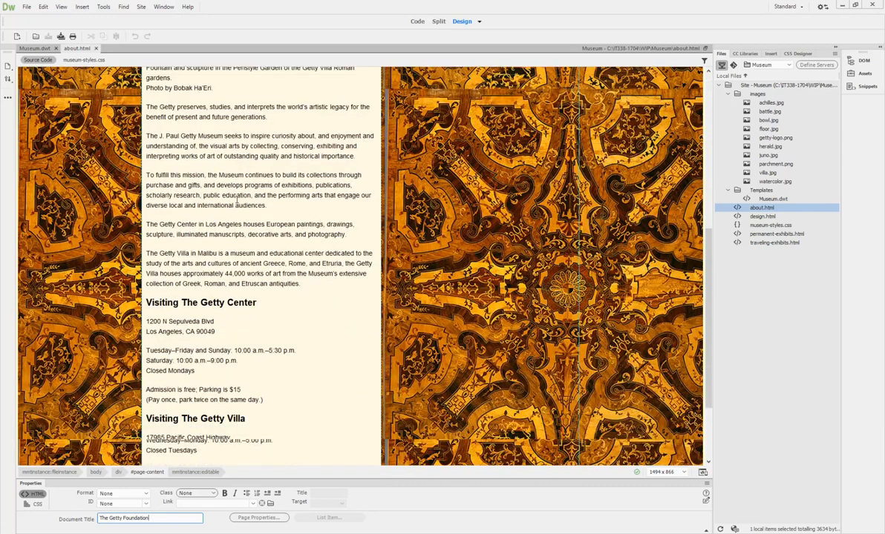
pyautogui.click(328, 458)
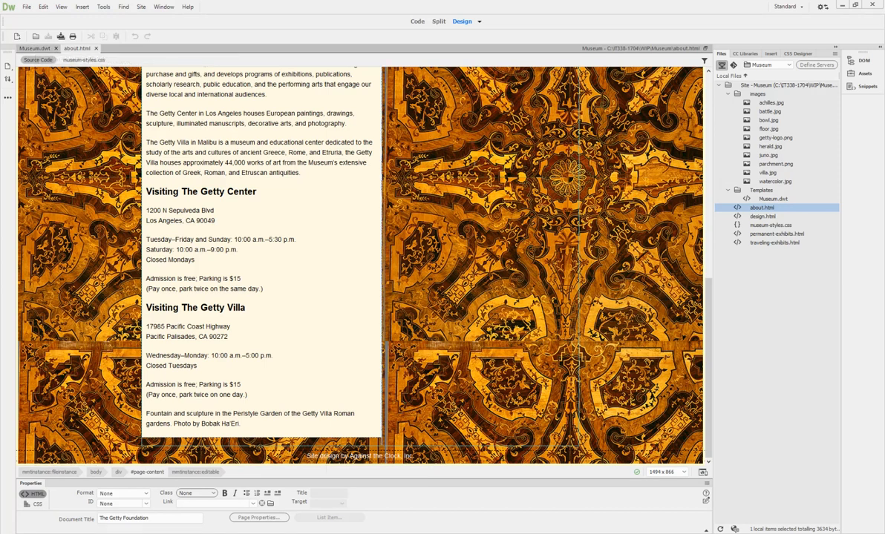
pyautogui.scroll(5, 441, 156)
# Step: Remove the extra 'e' so Museum.dwt's nav item reads 'About the Getty' again
pyautogui.click(34, 48)
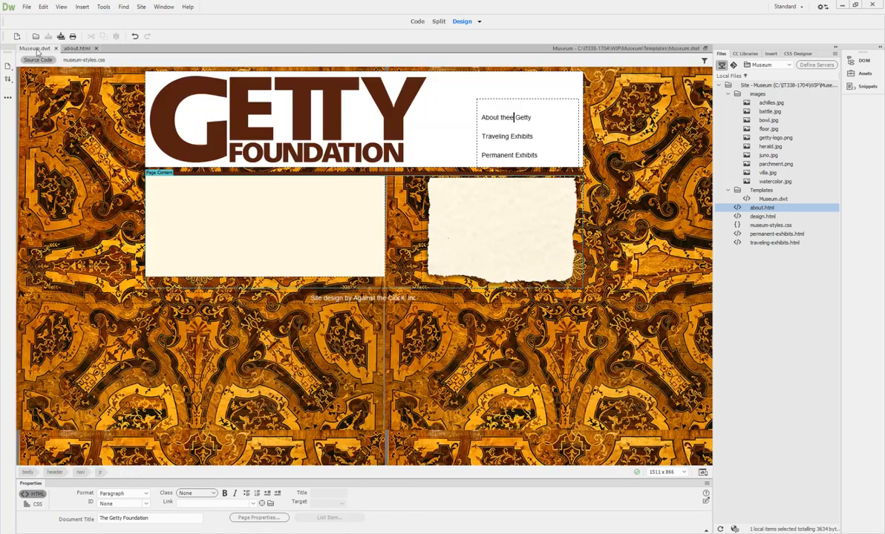
pyautogui.click(490, 117)
pyautogui.press('Delete')
pyautogui.click(487, 118)
# Step: Link About the Getty to about.html and Traveling Exhibits to traveling-exhibits.html
pyautogui.click(100, 472)
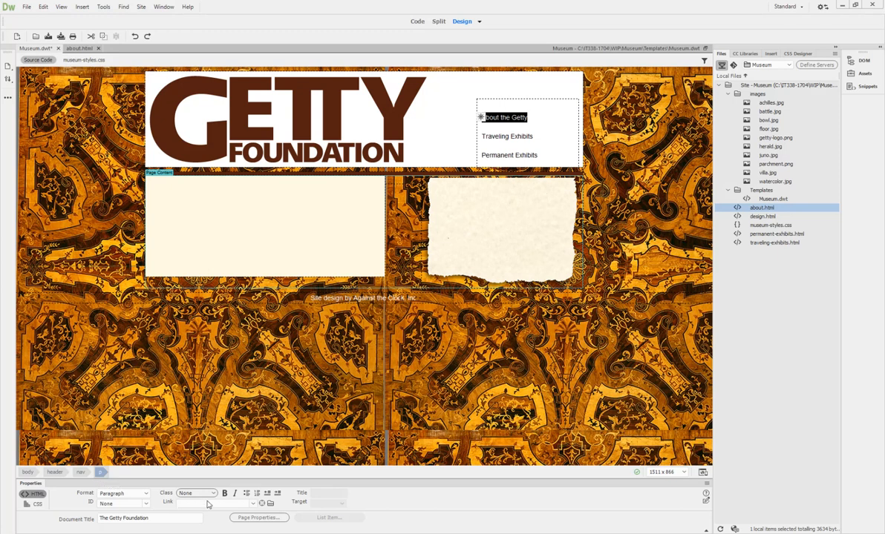
pyautogui.moveTo(261, 503); pyautogui.dragTo(762, 207)
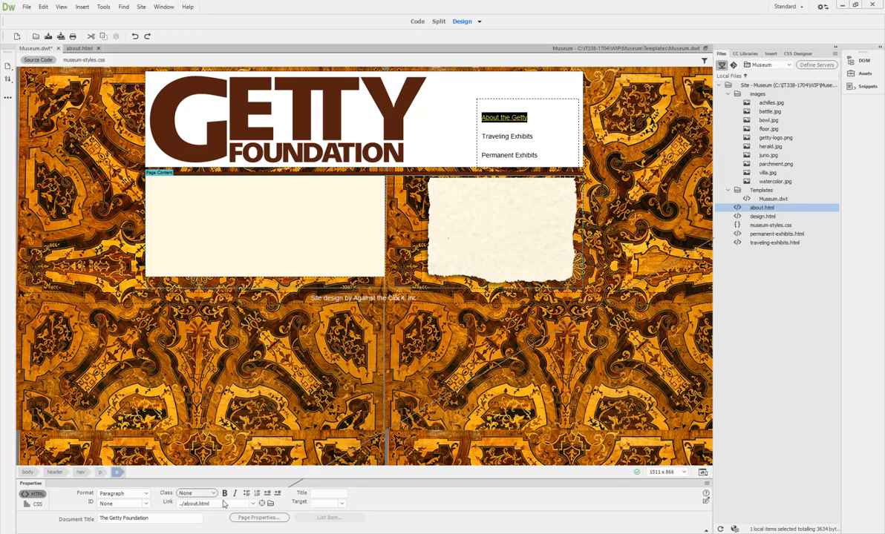
pyautogui.click(498, 136)
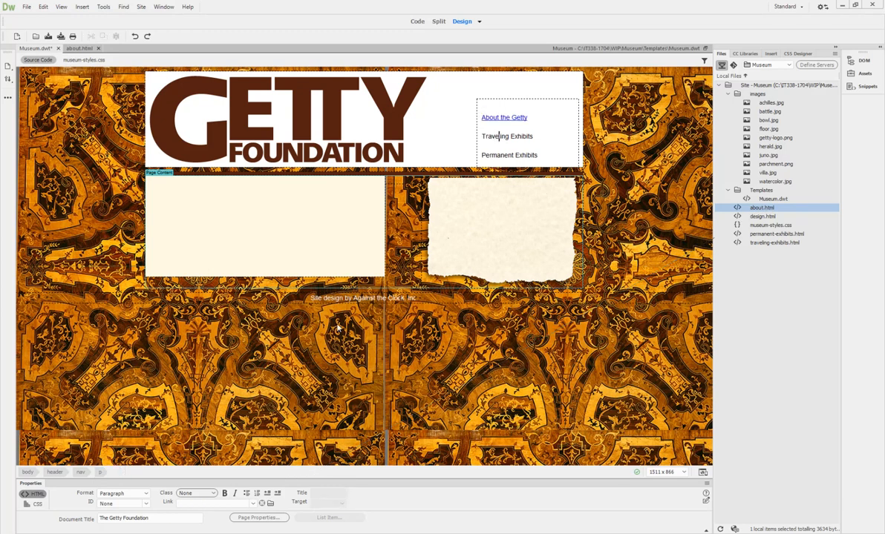
pyautogui.click(101, 472)
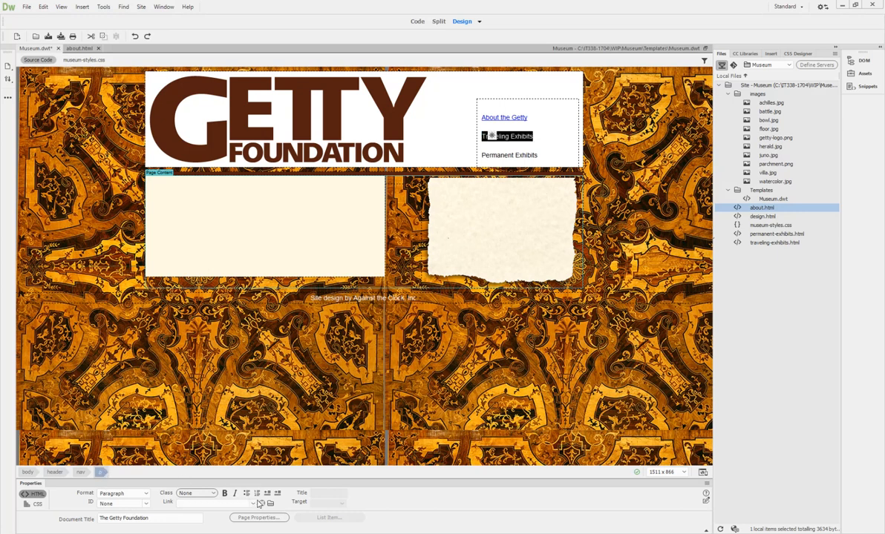
pyautogui.moveTo(262, 504); pyautogui.dragTo(756, 246)
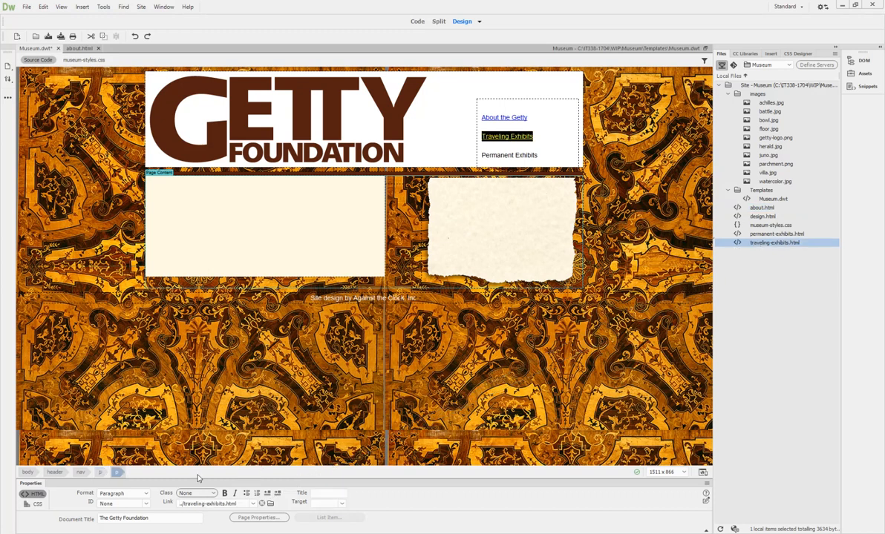
# Step: Link Permanent Exhibits to permanent-exhibits.html, then bring up the about.html page
pyautogui.click(495, 155)
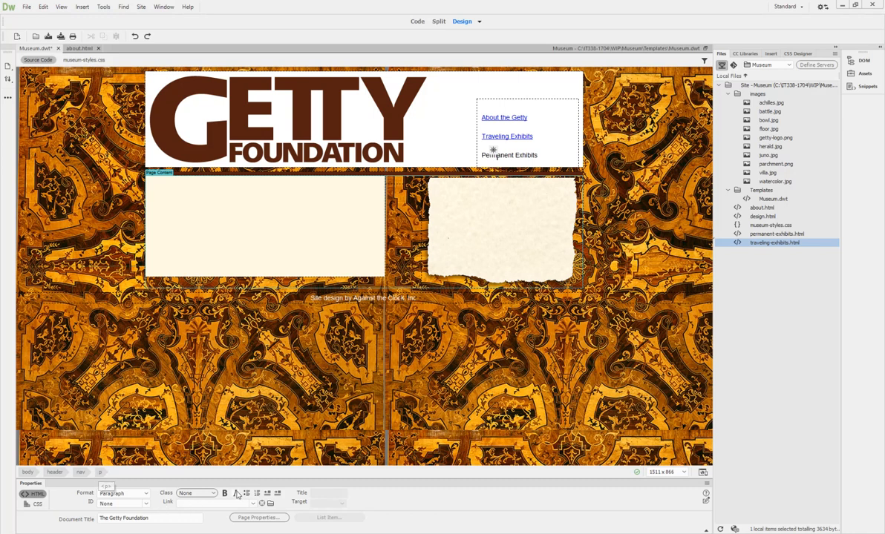
pyautogui.moveTo(261, 505); pyautogui.dragTo(764, 236)
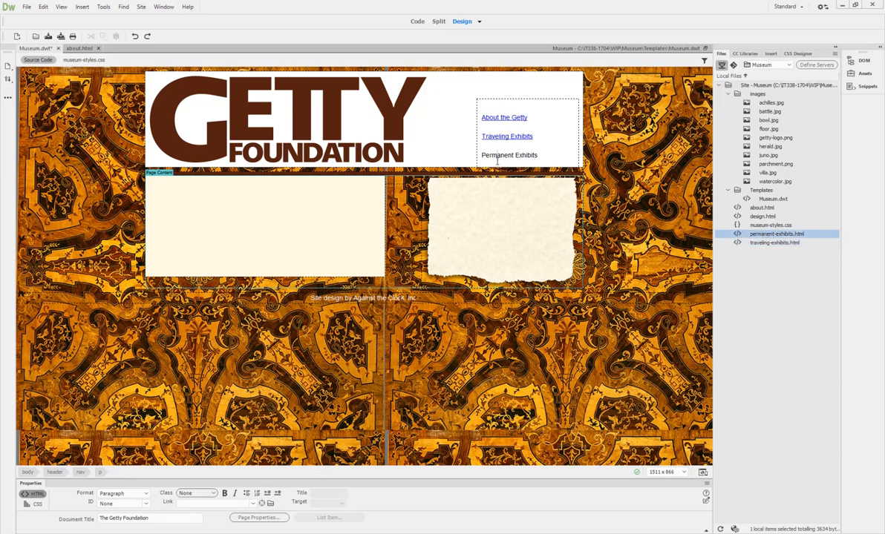
pyautogui.click(101, 473)
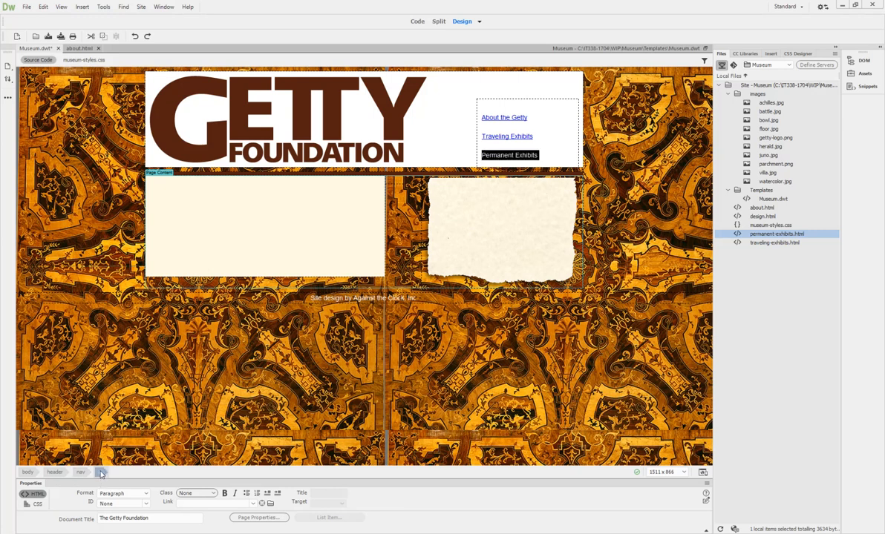
pyautogui.moveTo(266, 504); pyautogui.dragTo(794, 236)
pyautogui.click(505, 371)
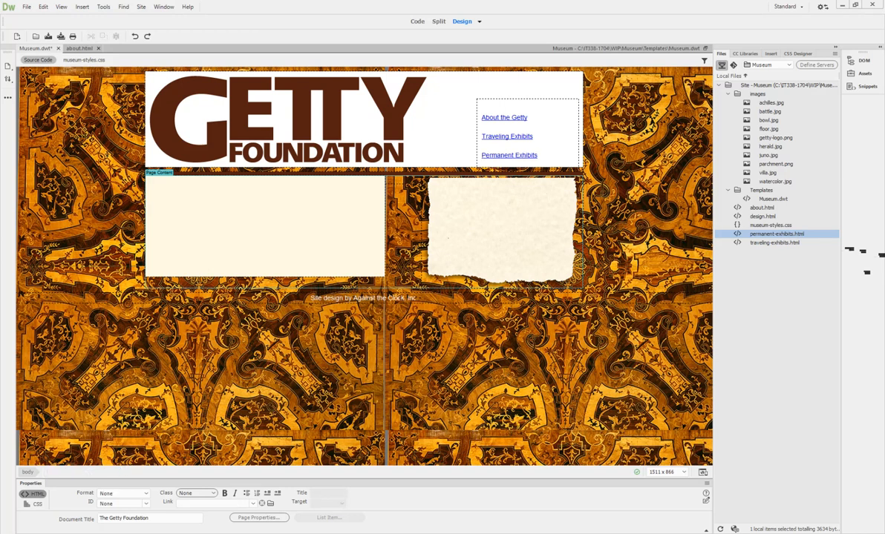
pyautogui.click(73, 49)
pyautogui.scroll(5, 223, 290)
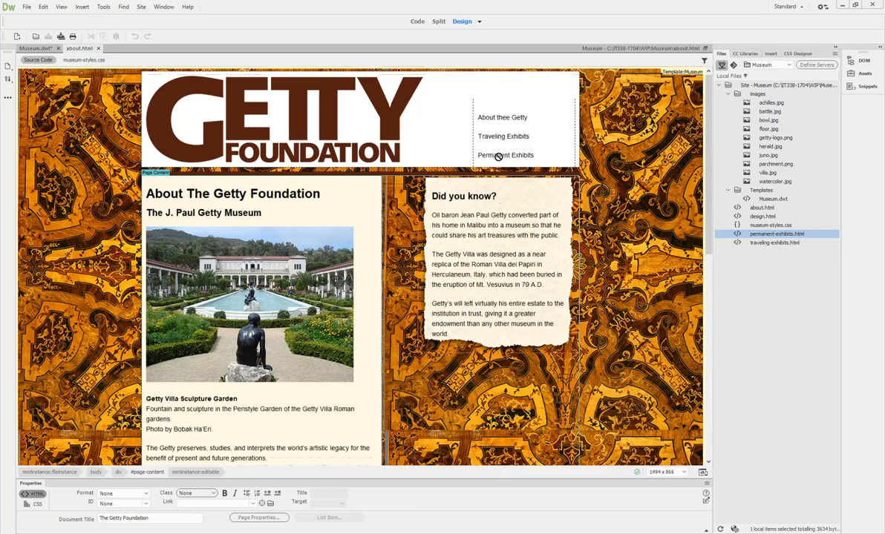
# Step: Save Museum.dwt, update all three pages with the update log shown, and return to about.html
pyautogui.click(31, 49)
pyautogui.click(48, 36)
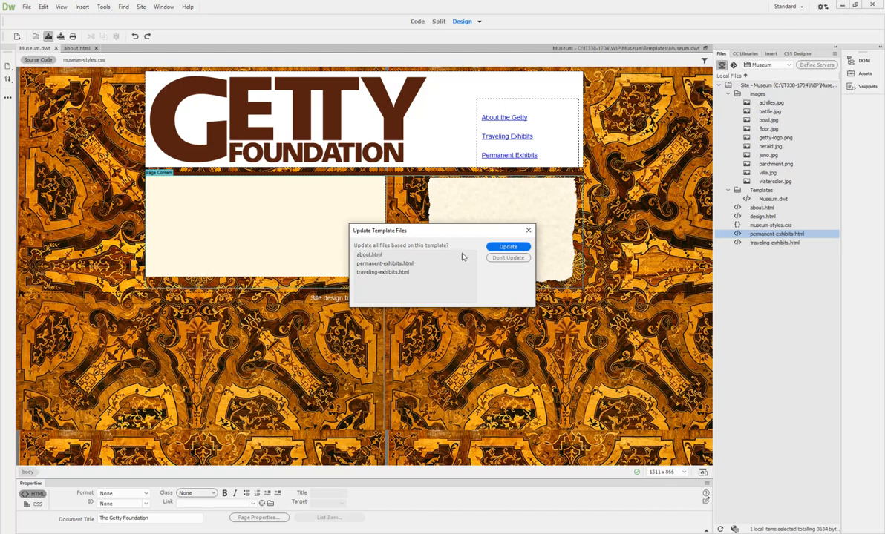
pyautogui.click(506, 248)
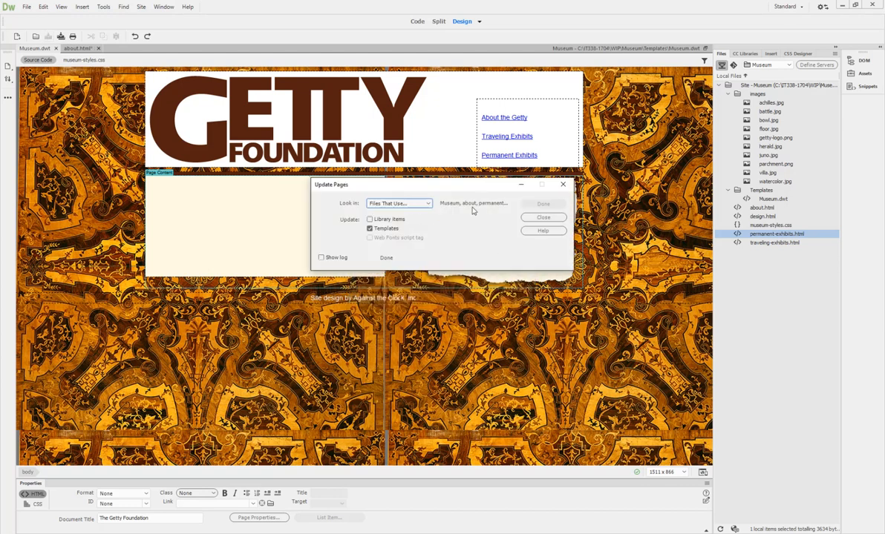
pyautogui.click(321, 257)
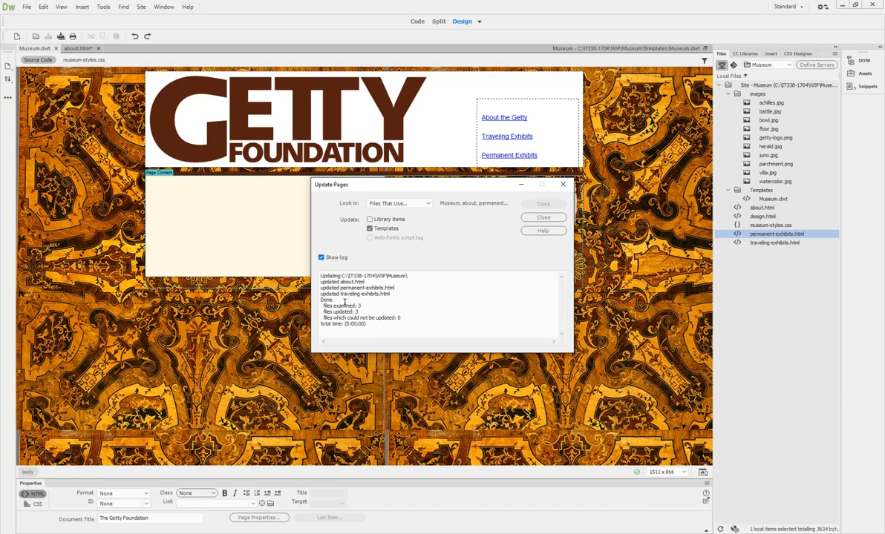
pyautogui.click(531, 218)
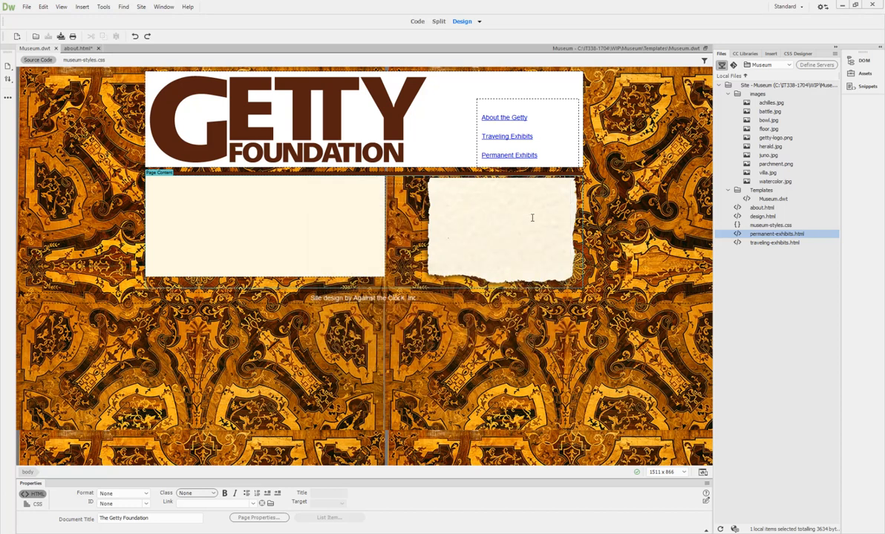
pyautogui.click(77, 48)
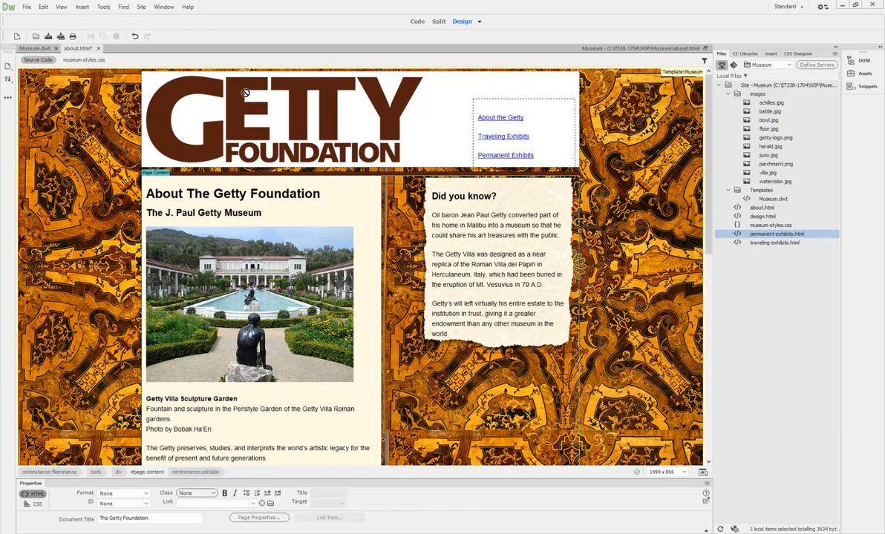
# Step: Save all files, then title about.html 'The Getty Foundation |About the Getty' and save it
pyautogui.click(61, 36)
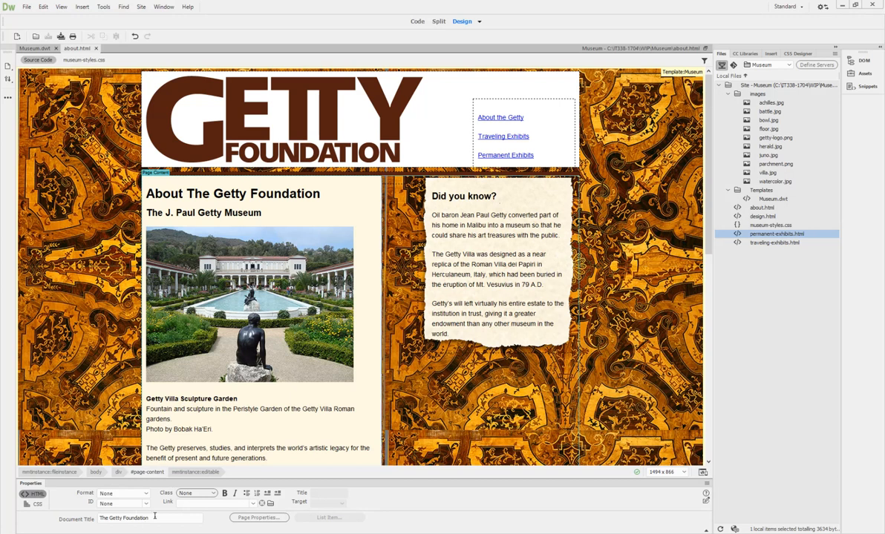
pyautogui.moveTo(154, 518); pyautogui.dragTo(55, 521)
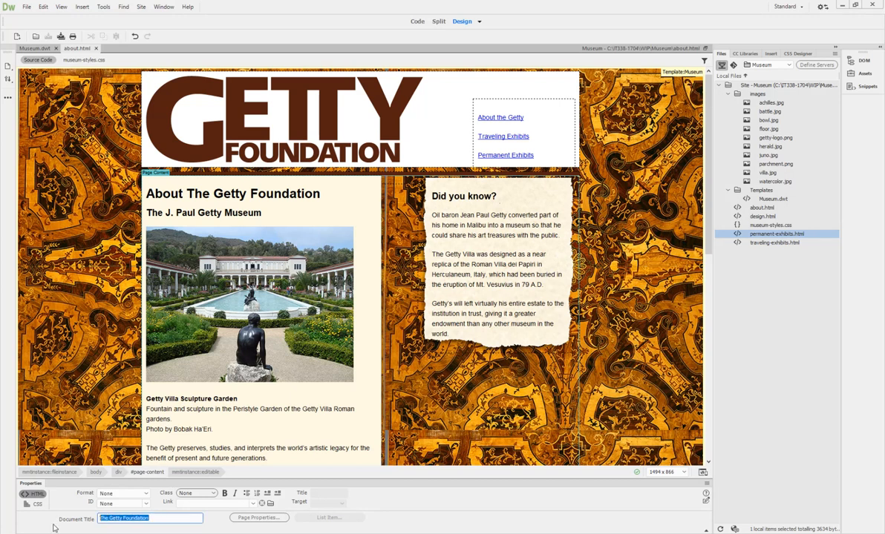
pyautogui.write('A')
pyautogui.press('Escape')
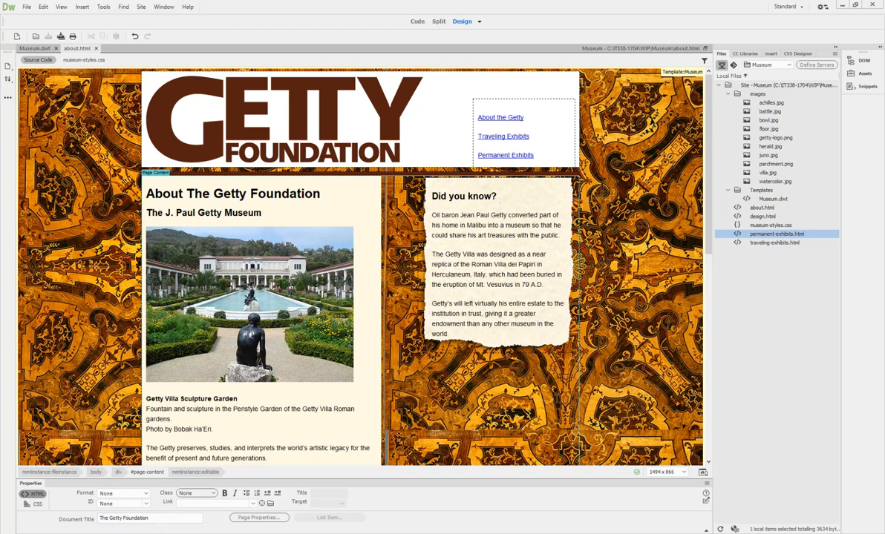
pyautogui.click(151, 518)
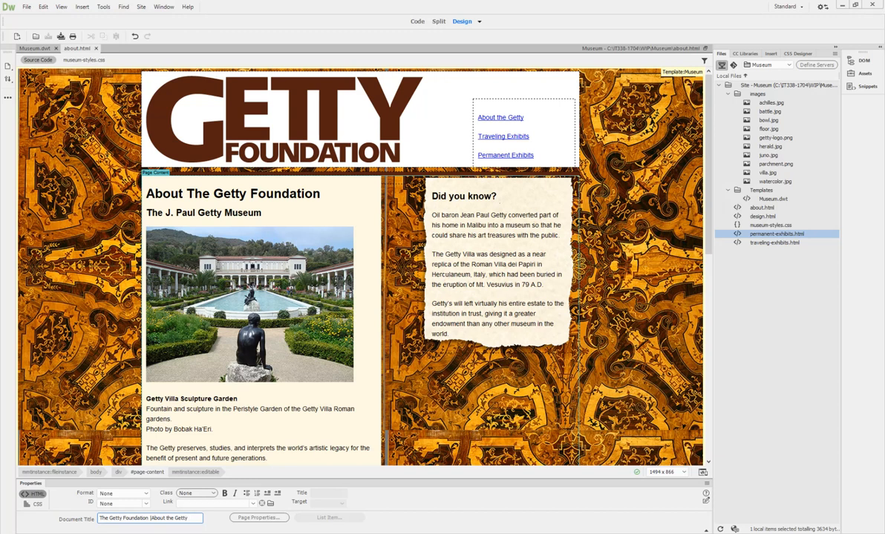
pyautogui.press('Return')
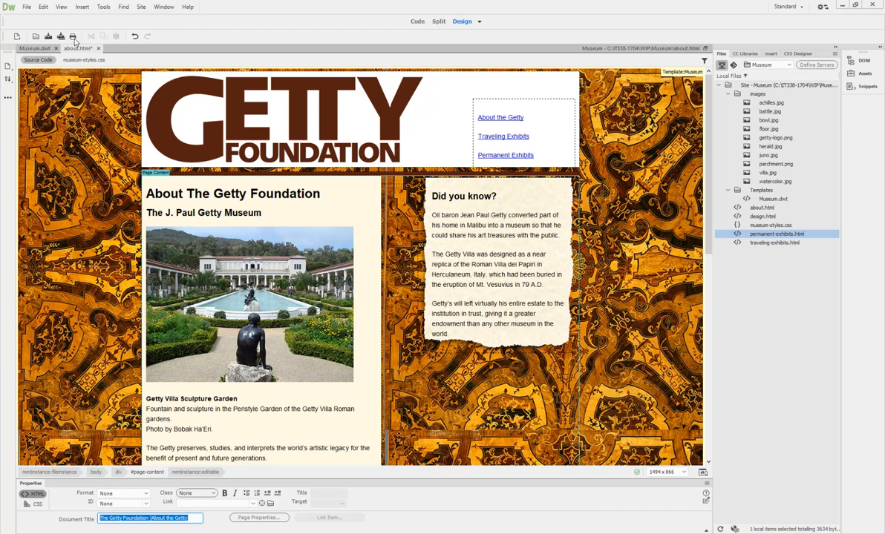
pyautogui.click(48, 36)
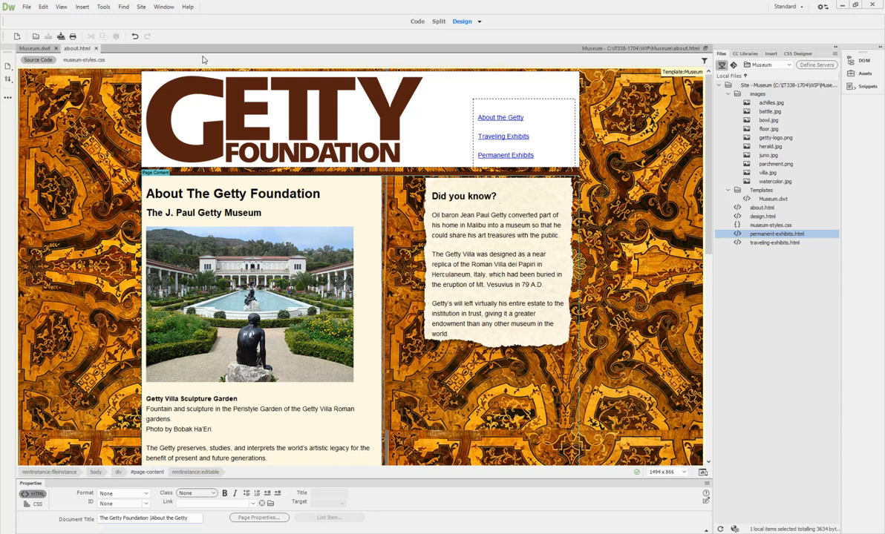
# Step: Create a new page from the Museum site's 'Museum' template via File > New, Site Templates
pyautogui.click(27, 9)
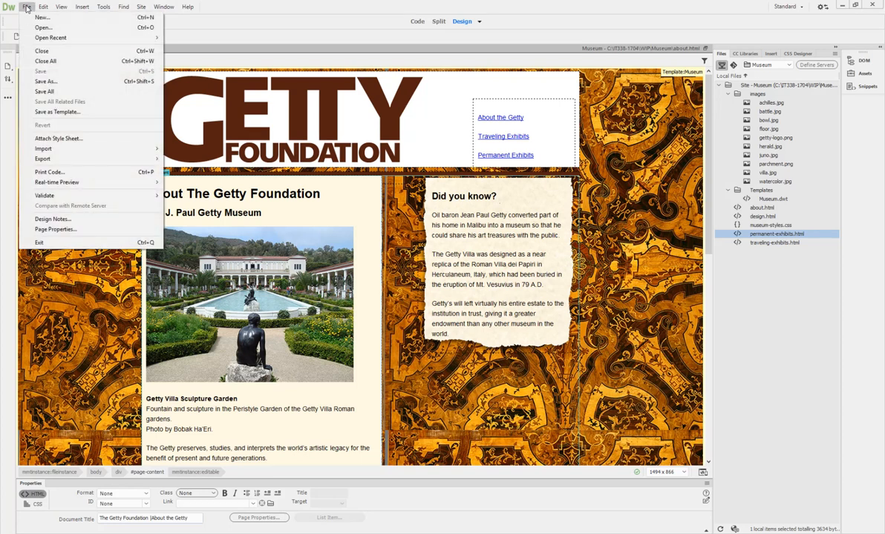
pyautogui.click(36, 16)
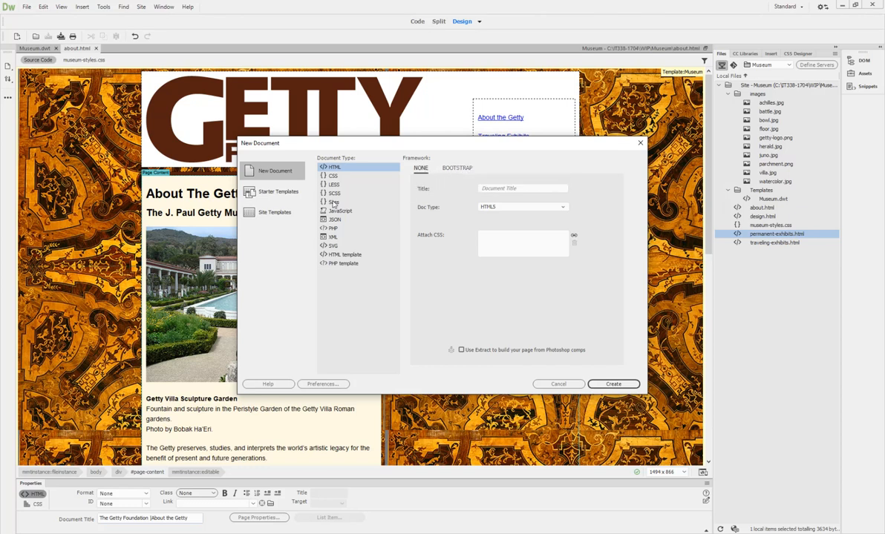
pyautogui.click(275, 213)
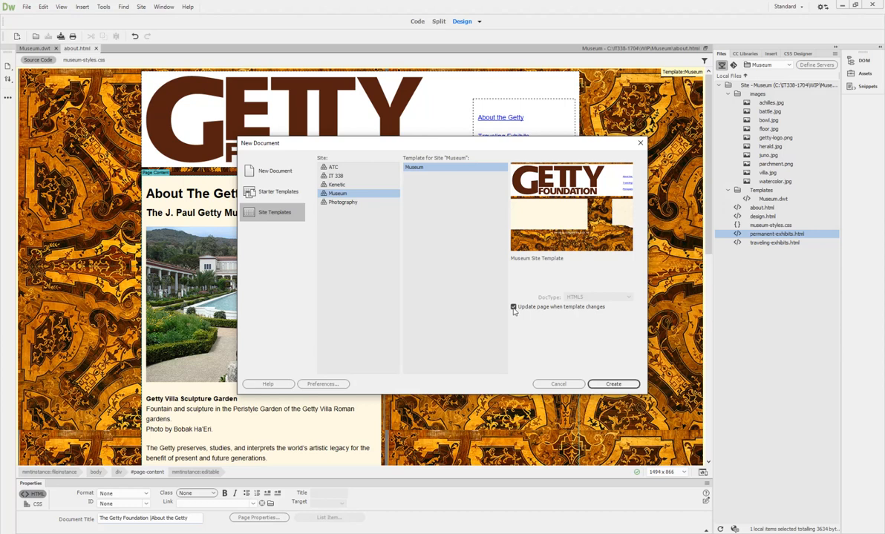
pyautogui.click(614, 385)
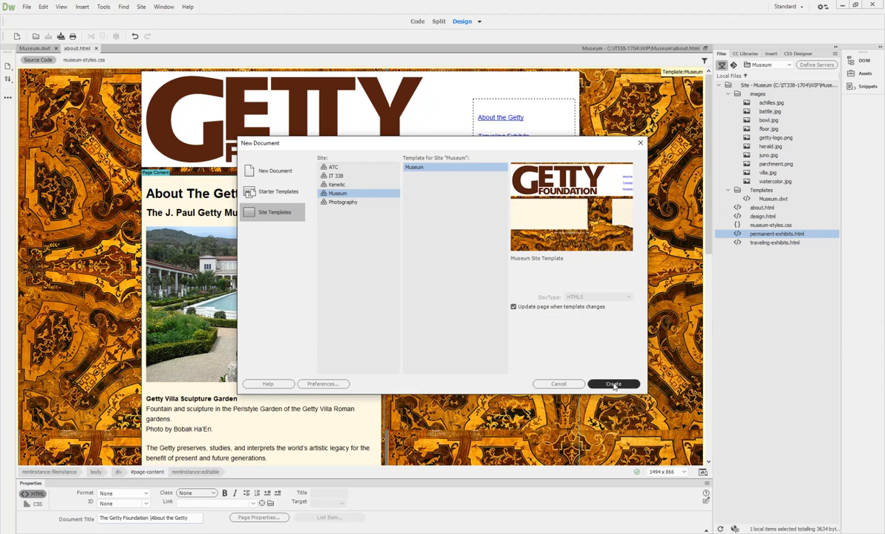